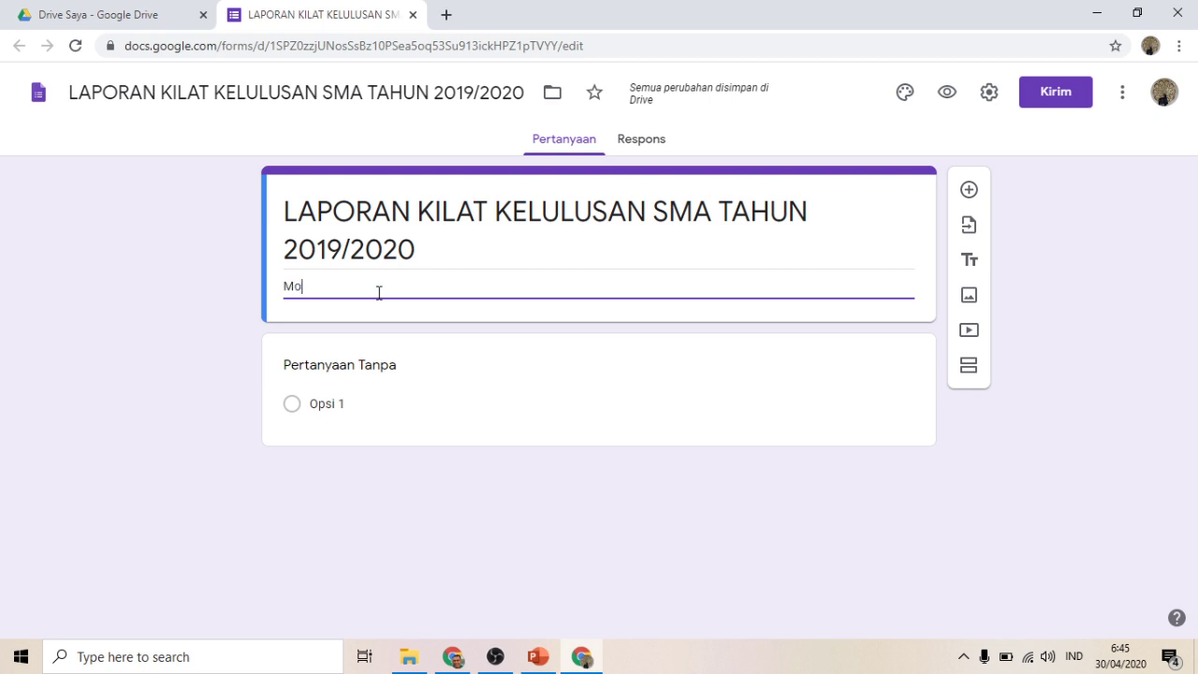
Step: Enter the form description 'Mohon diisi dan dikirimkan setelah rapat kelulusan sebelum diumumkan kepada orang tua siswa'
text(hon diisi se)
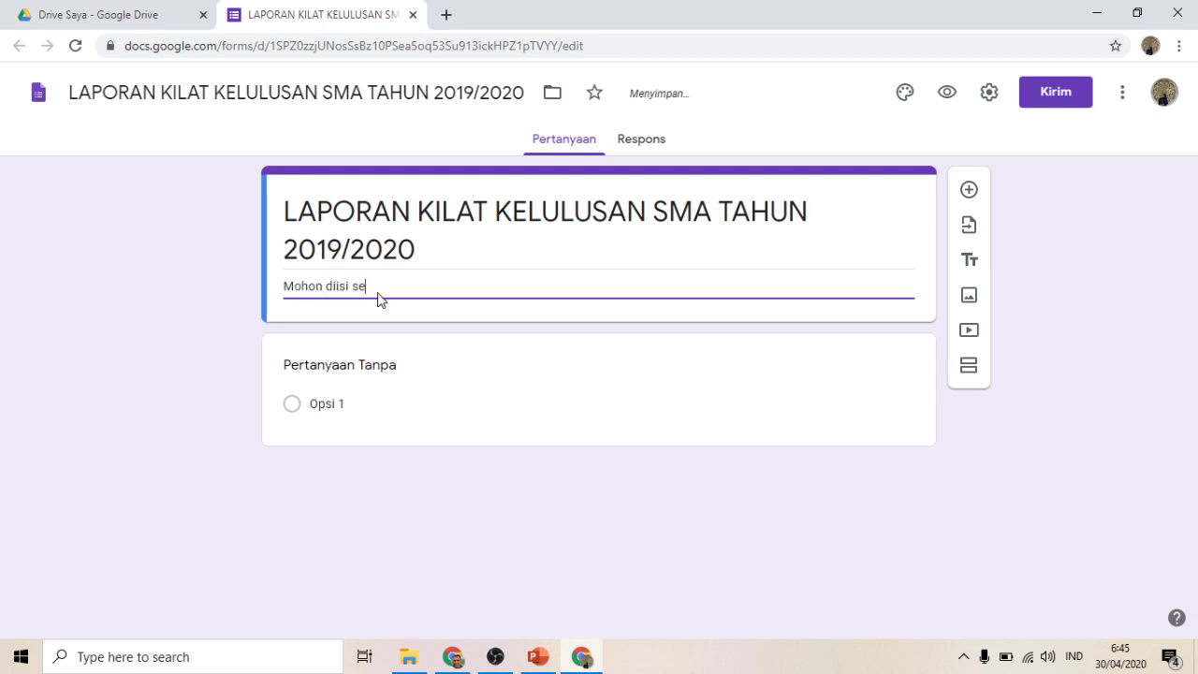
text(tel)
text(dan dik)
text(irimkan )
text(rapat )
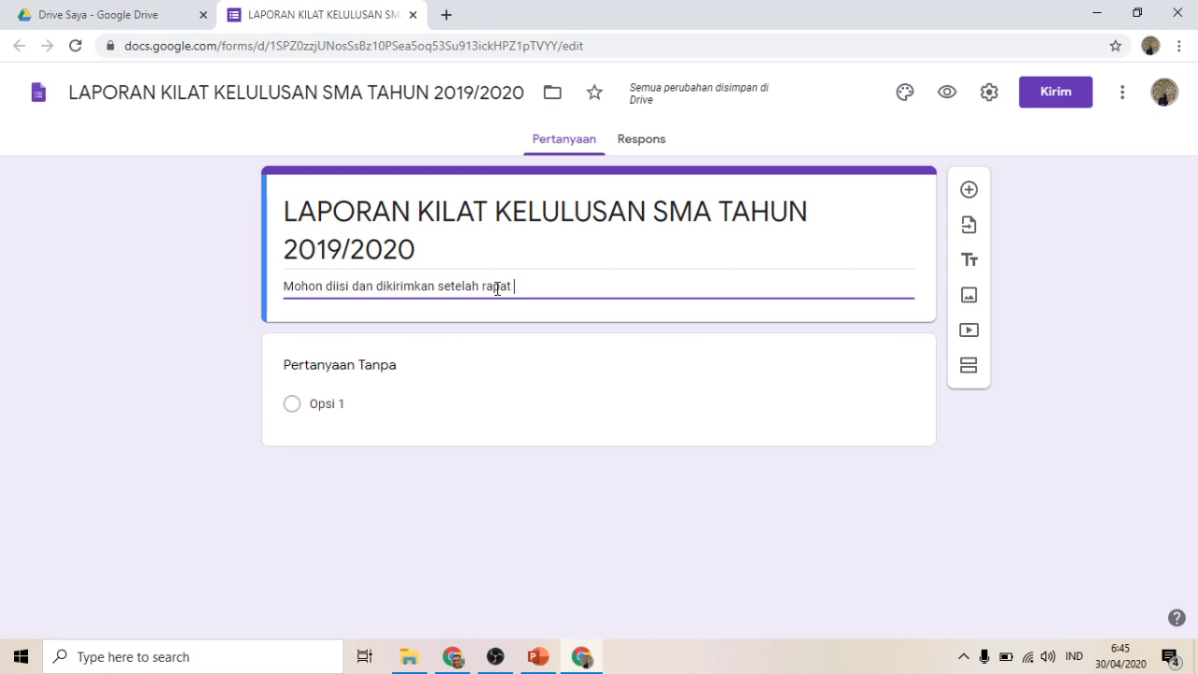
text(kelulusan se)
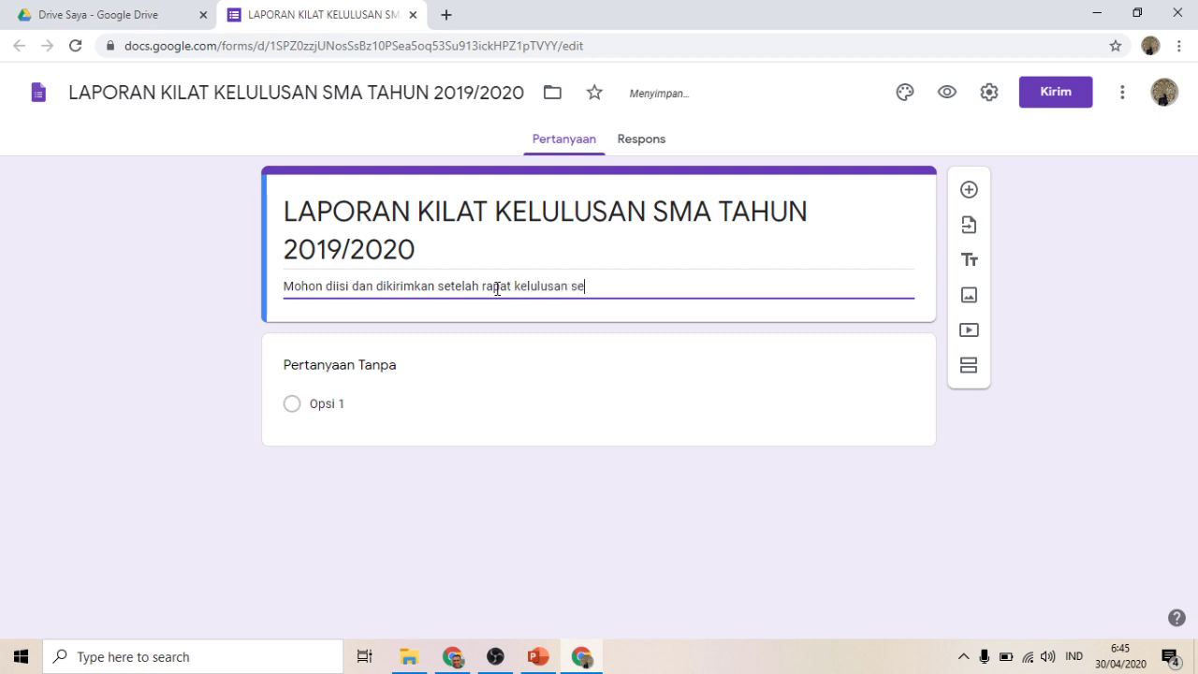
text(belum dium)
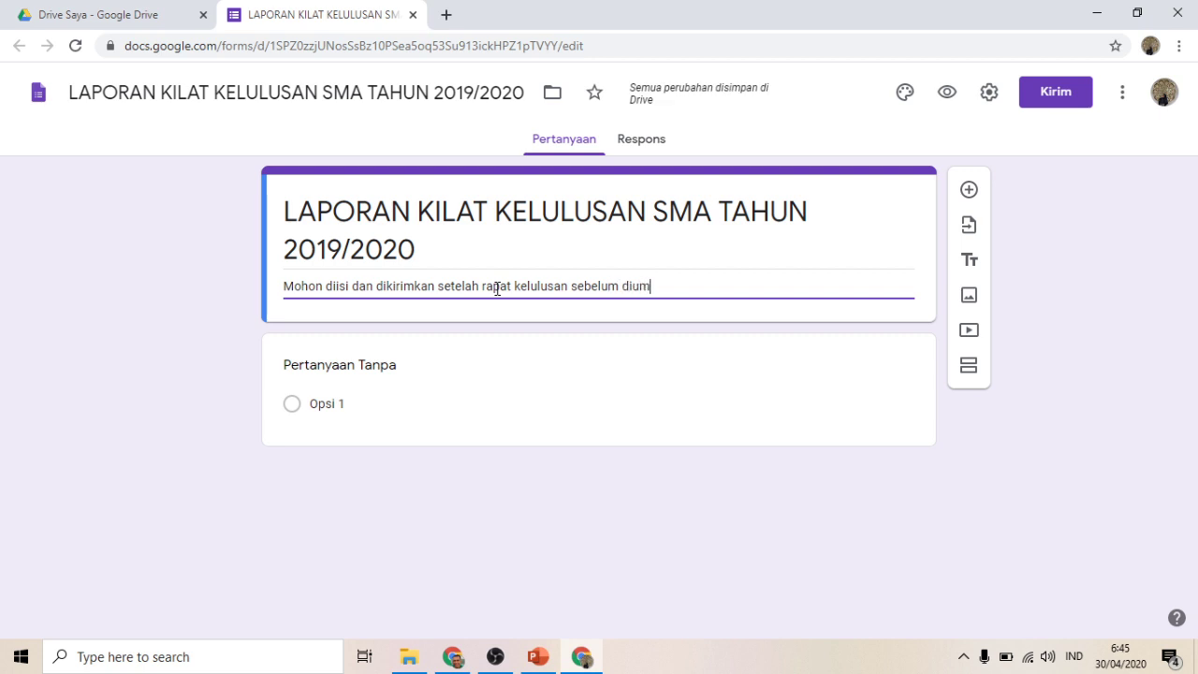
text(umkan kepada orang tua)
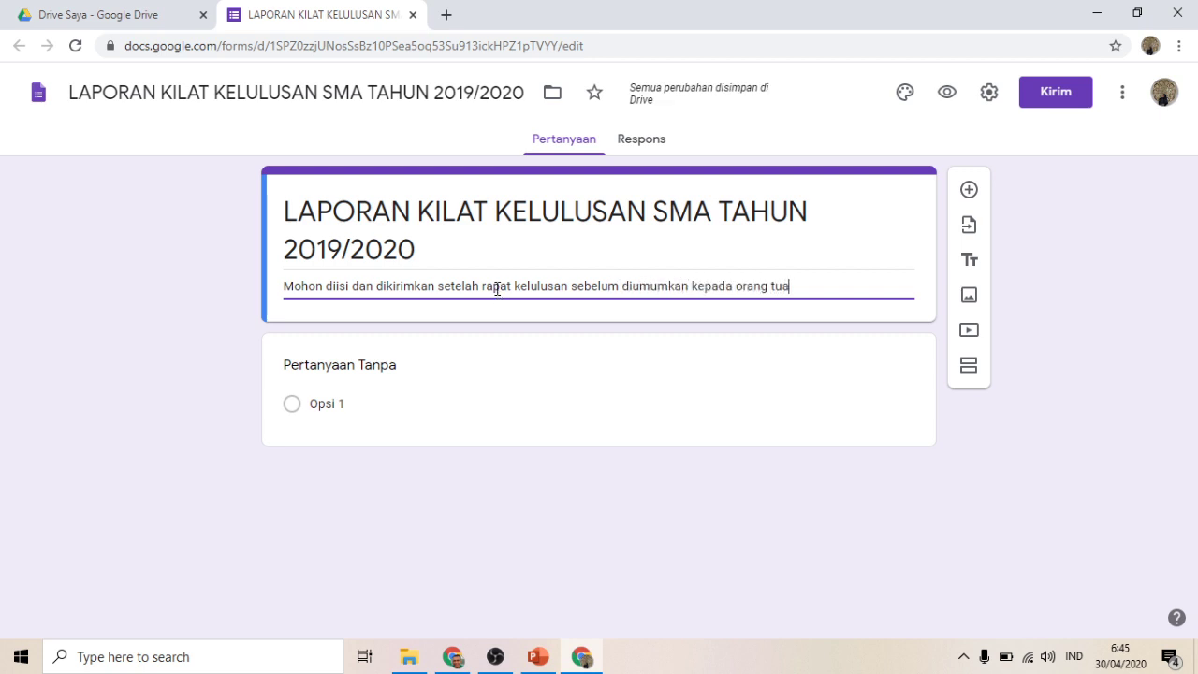
text( siswa)
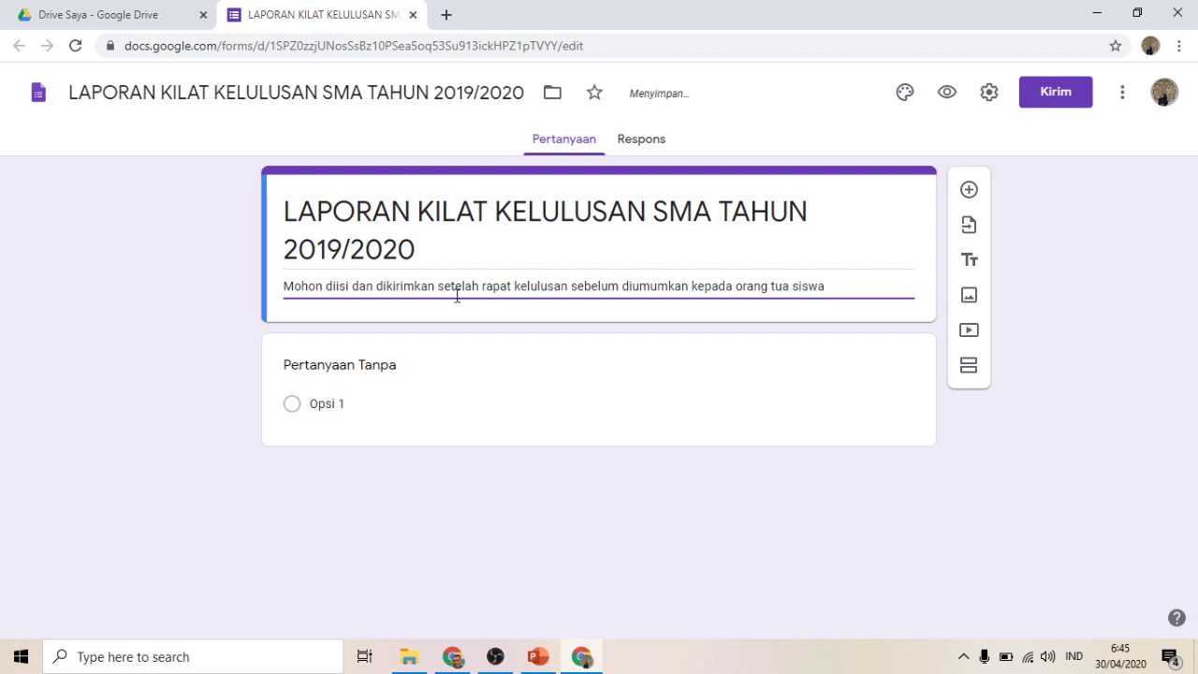
Step: Title the first question 'Nama Sekolah' and make it required
click(399, 372)
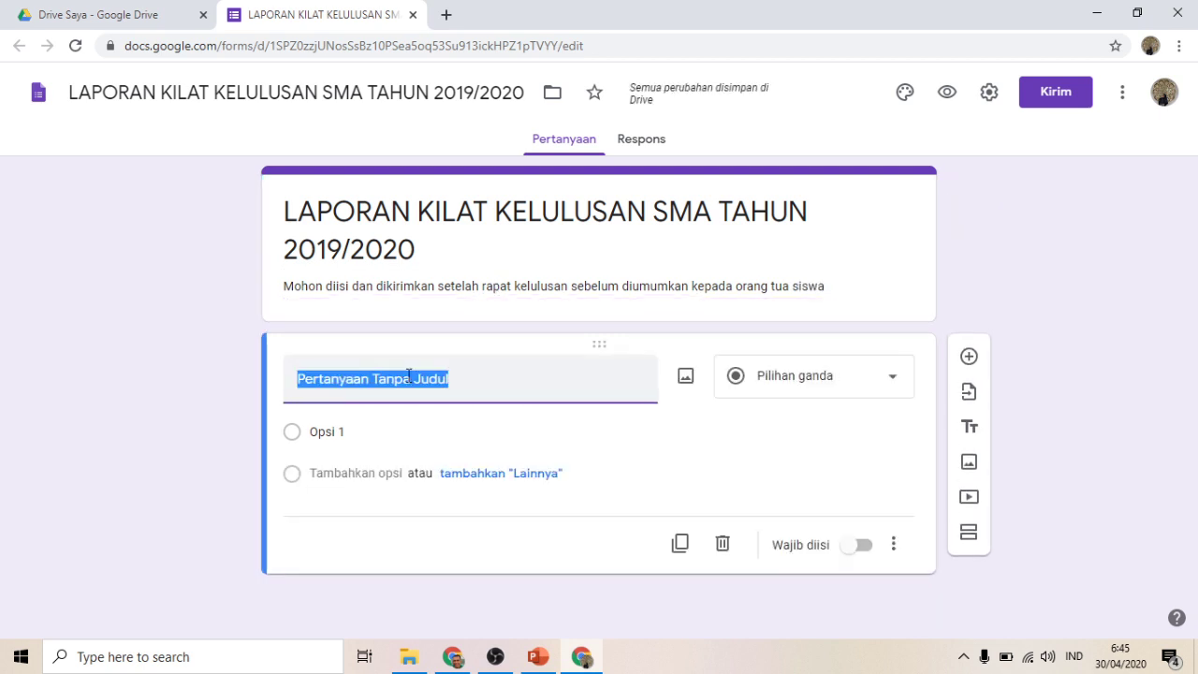
text(Nama Se)
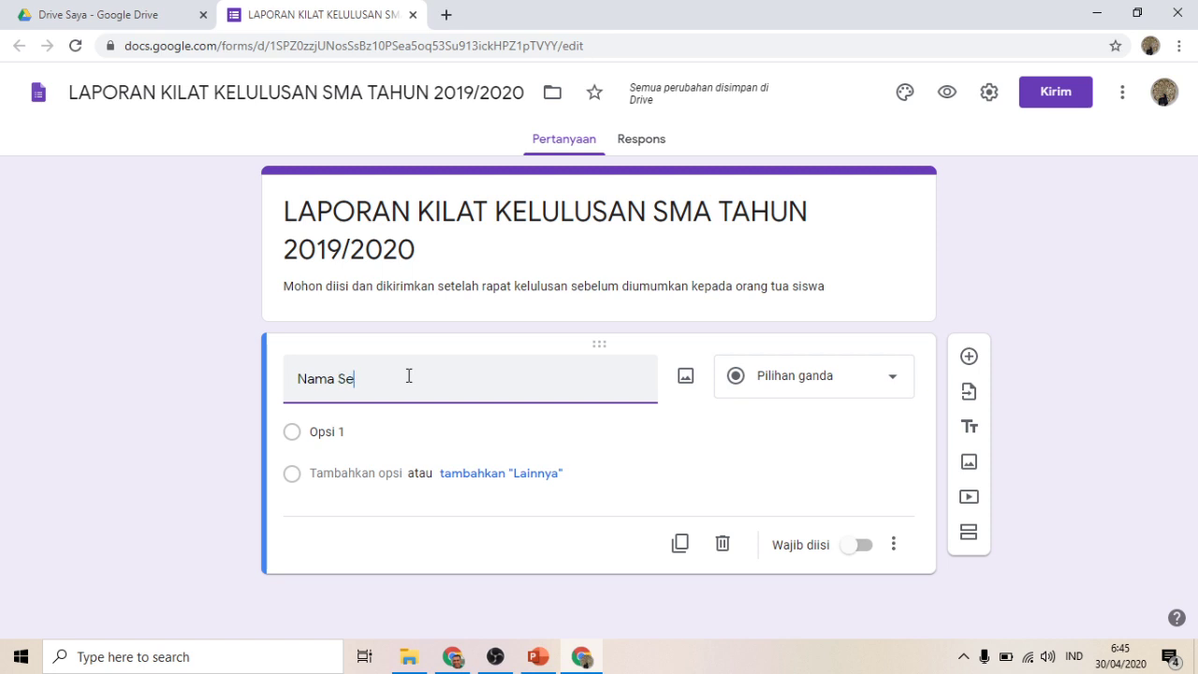
text(kolah)
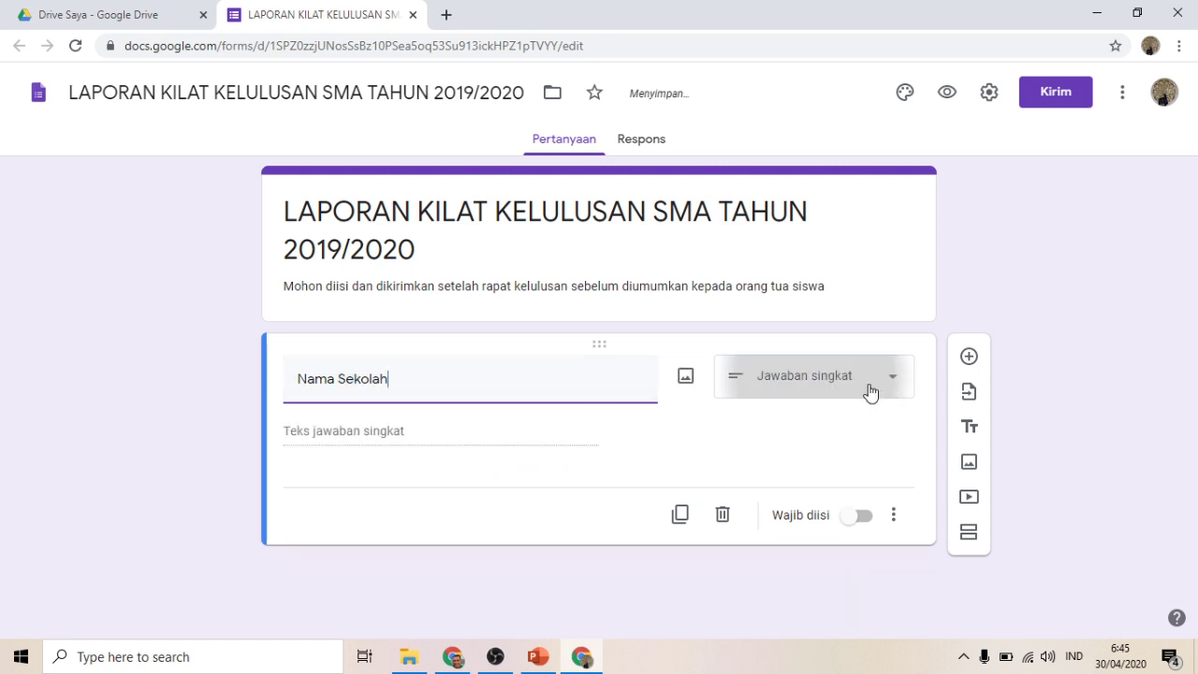
click(859, 516)
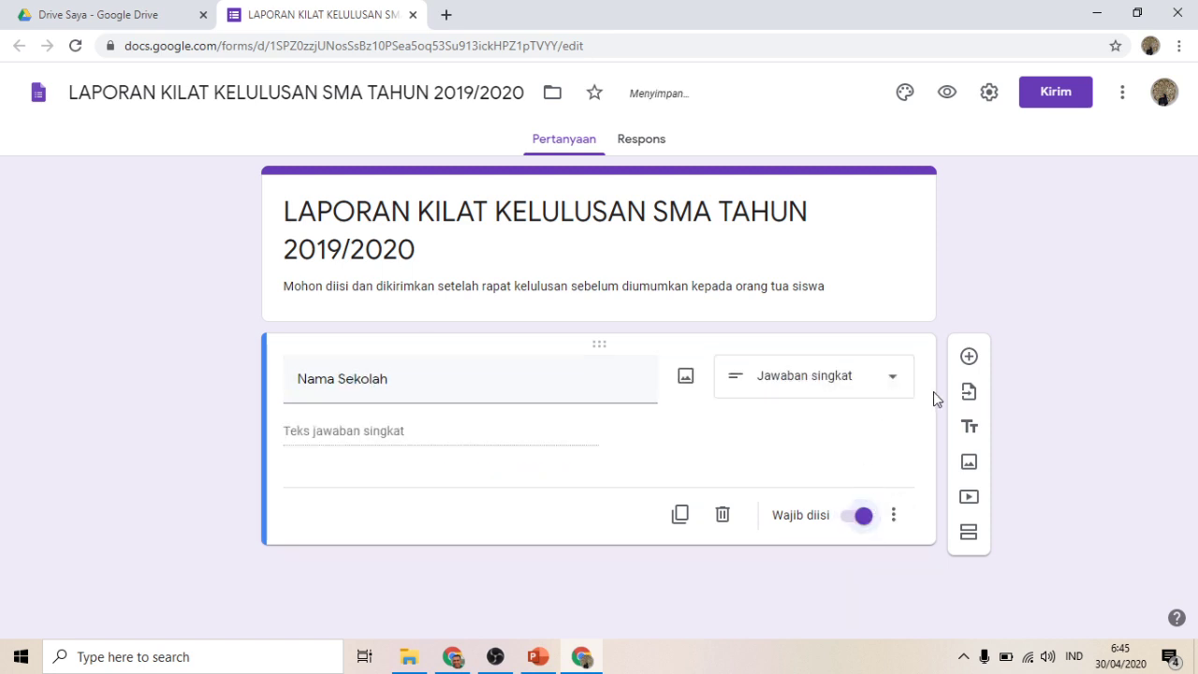
Step: Add a paragraph question 'Alamat Sekolah' and a numbers-only question 'NPSN'
click(972, 365)
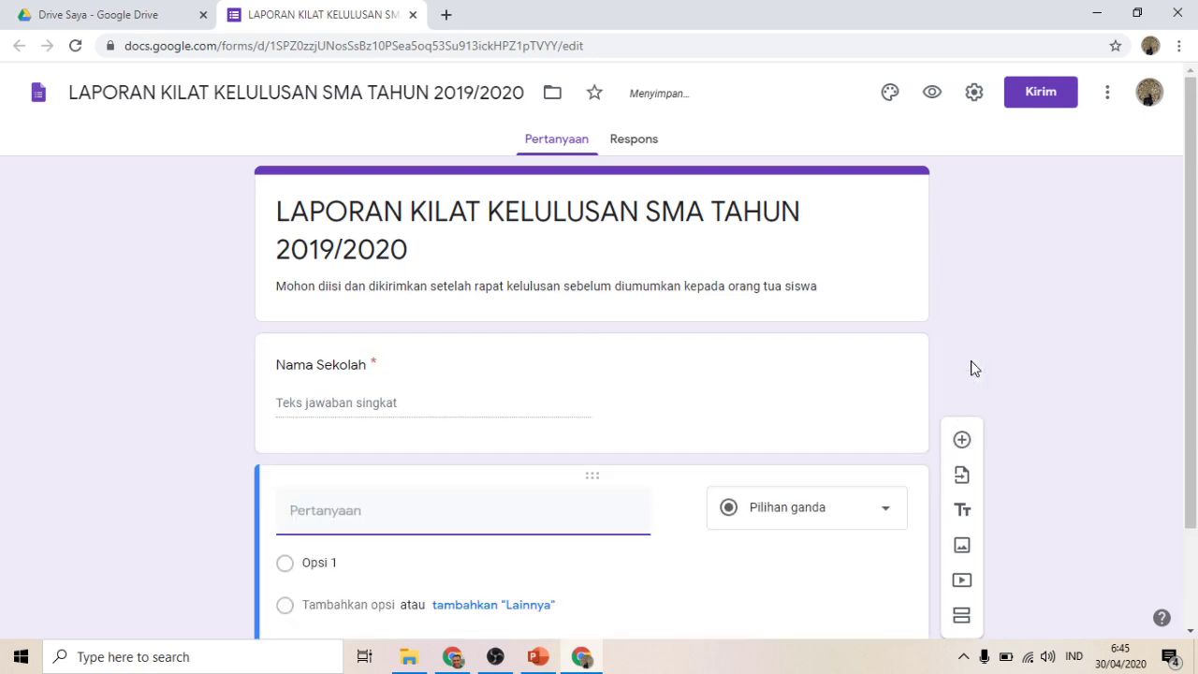
text(Alamat Sekolah)
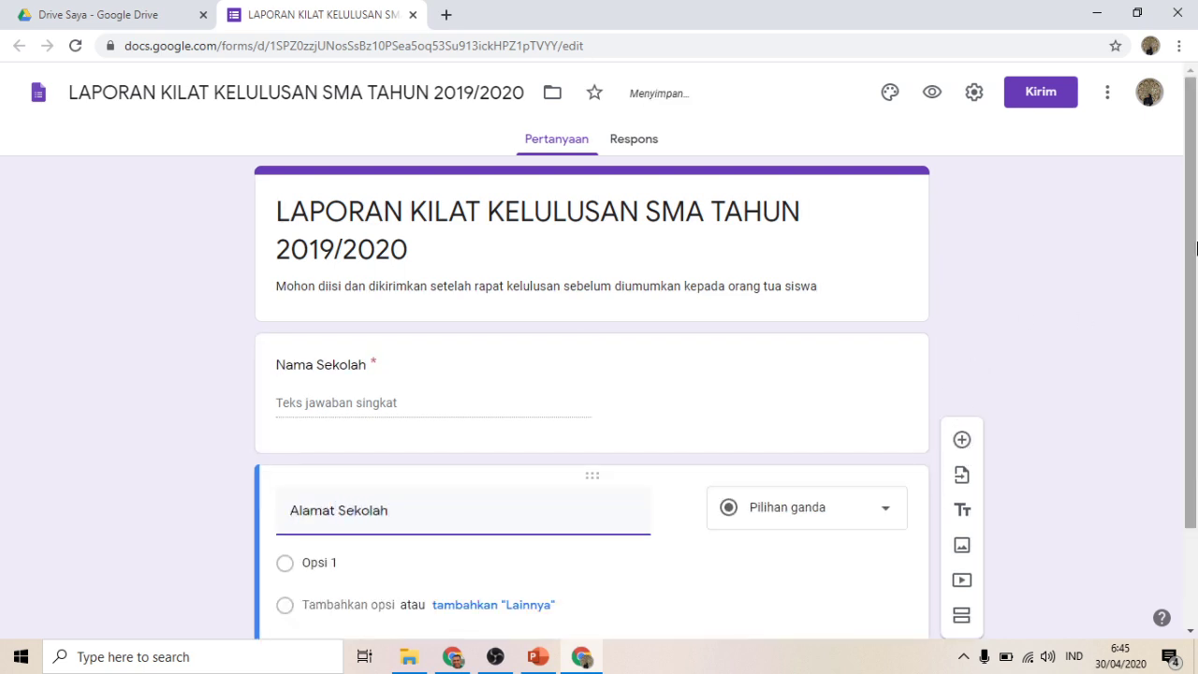
drag(1190, 247, 1195, 329)
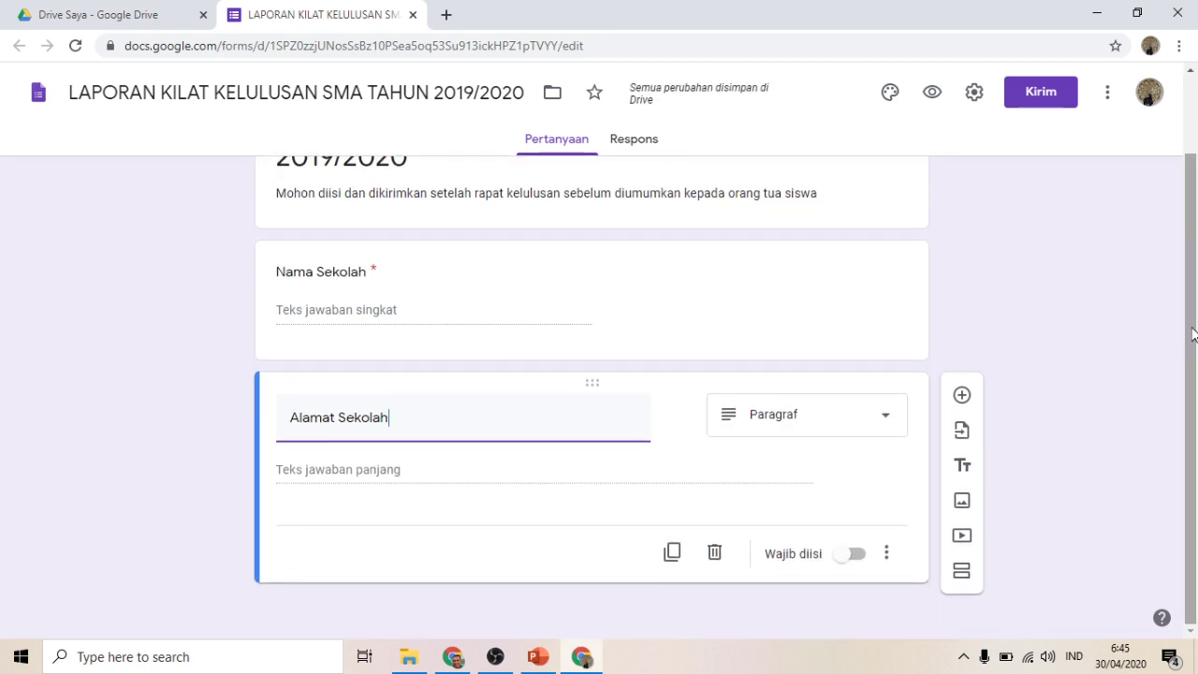
click(961, 395)
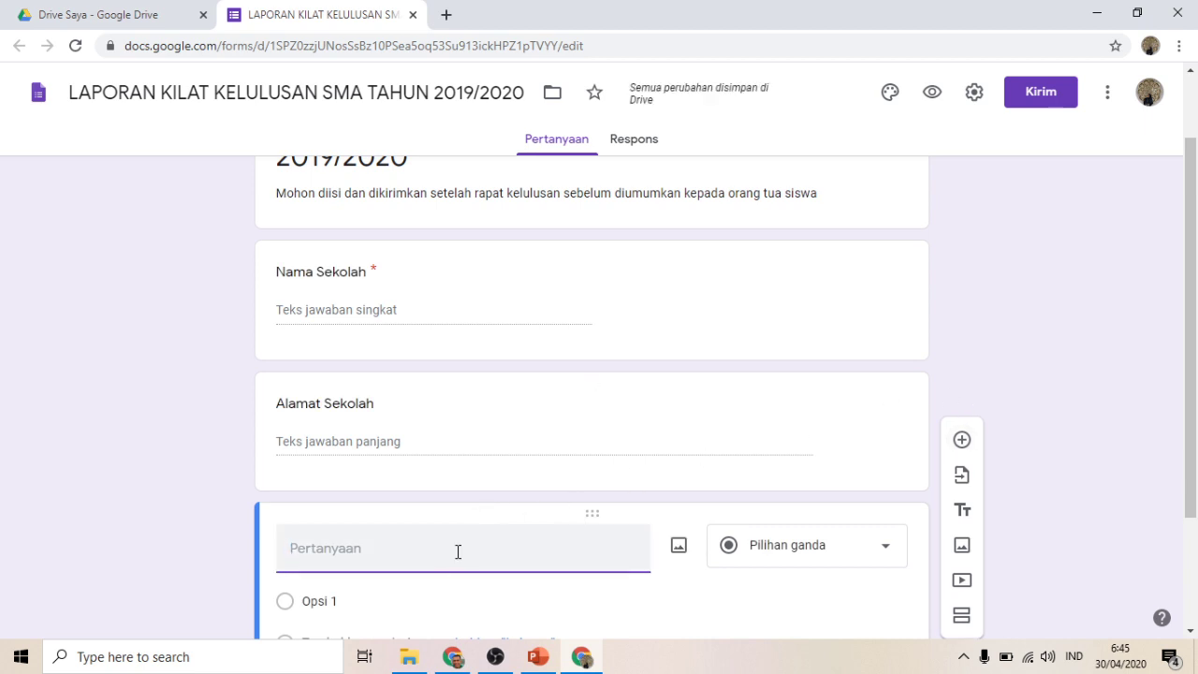
text(NPSN)
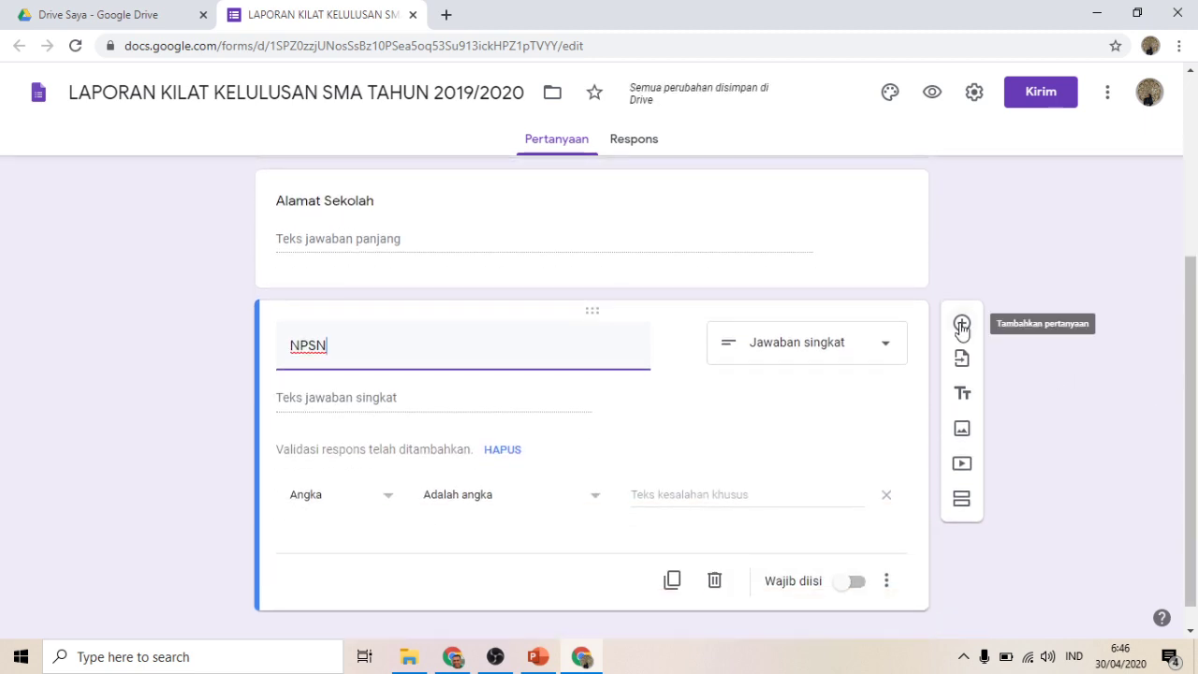
Step: Add a required short-answer question 'Nama Kepala Sekolah' with a blank question below
click(961, 325)
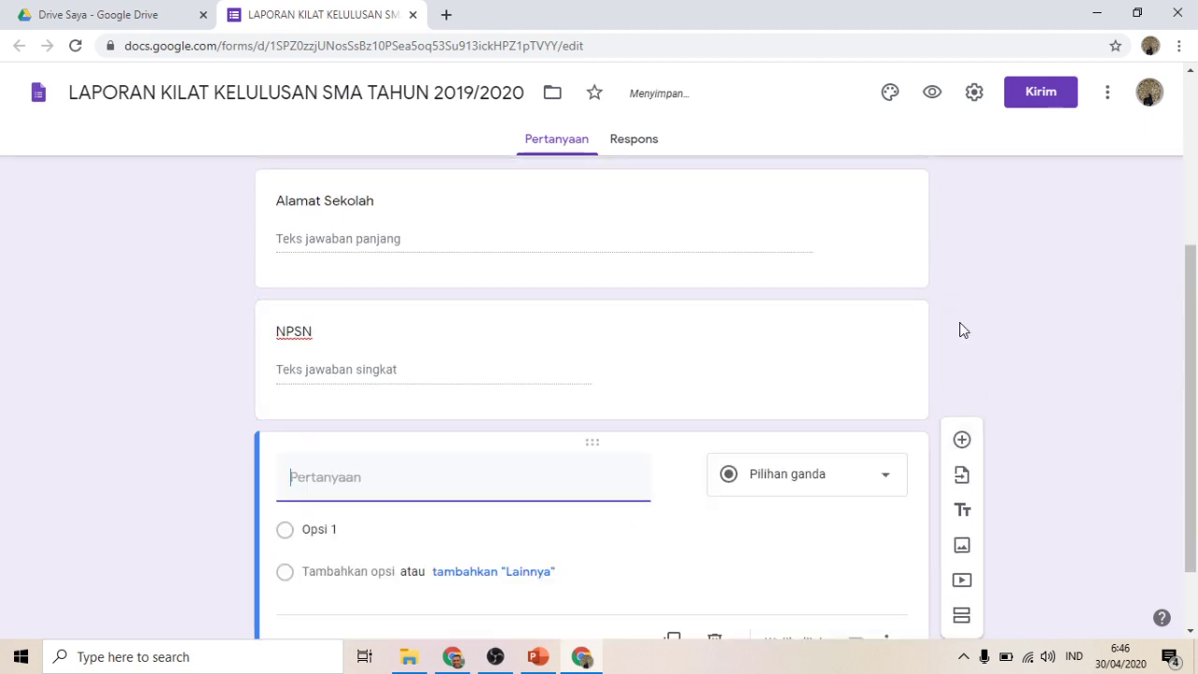
text(Nama Ke)
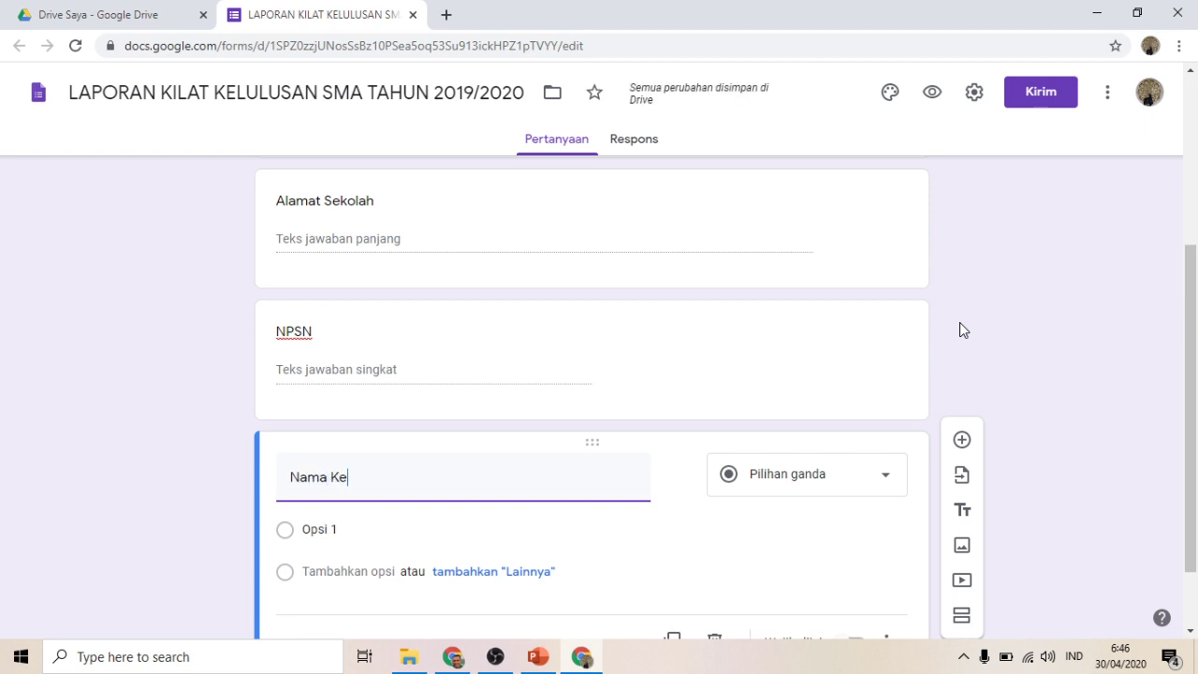
text(pala Sekolah)
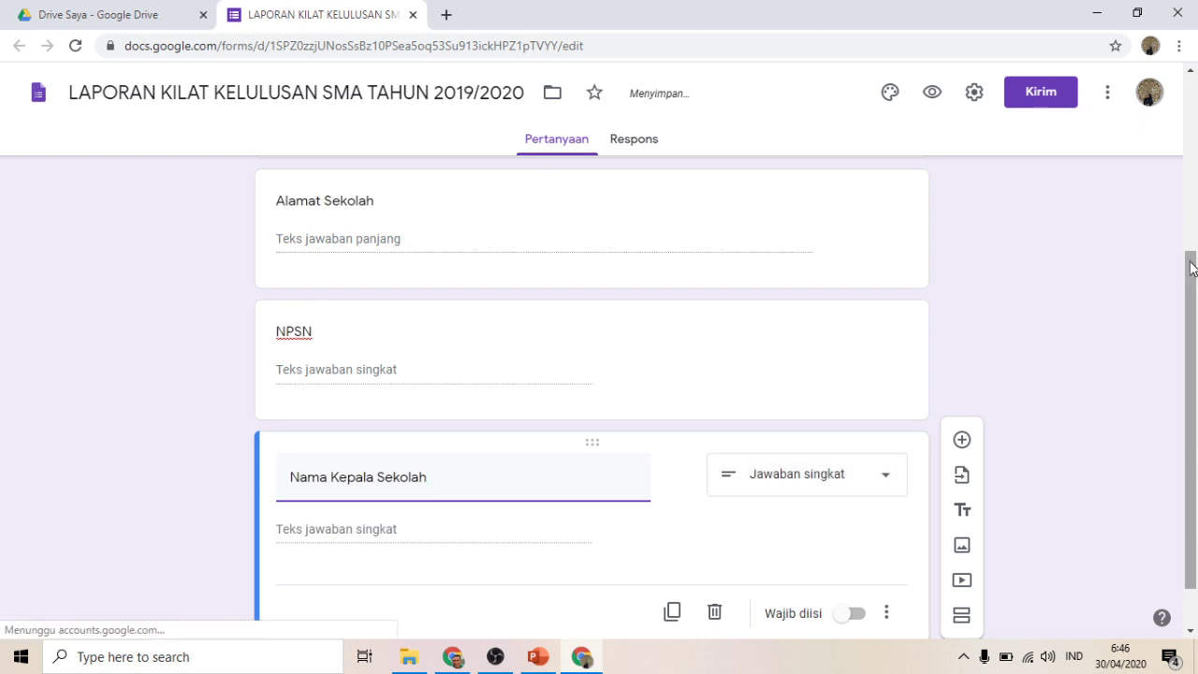
drag(1193, 269, 1195, 311)
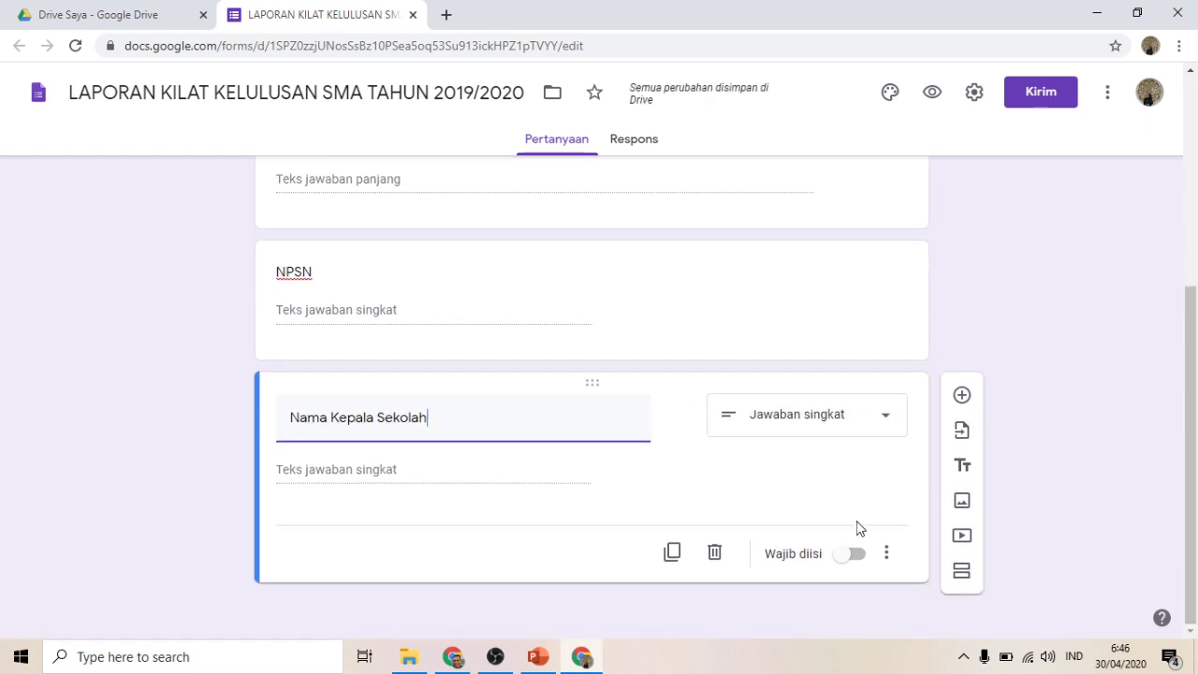
click(845, 556)
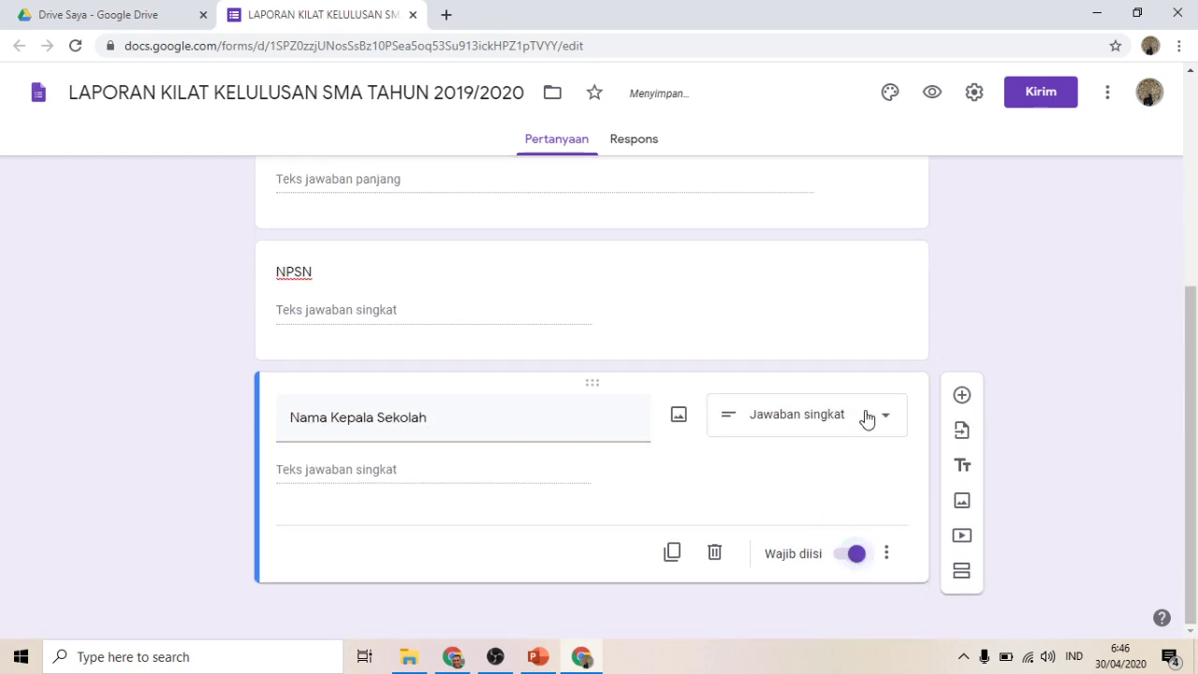
click(964, 395)
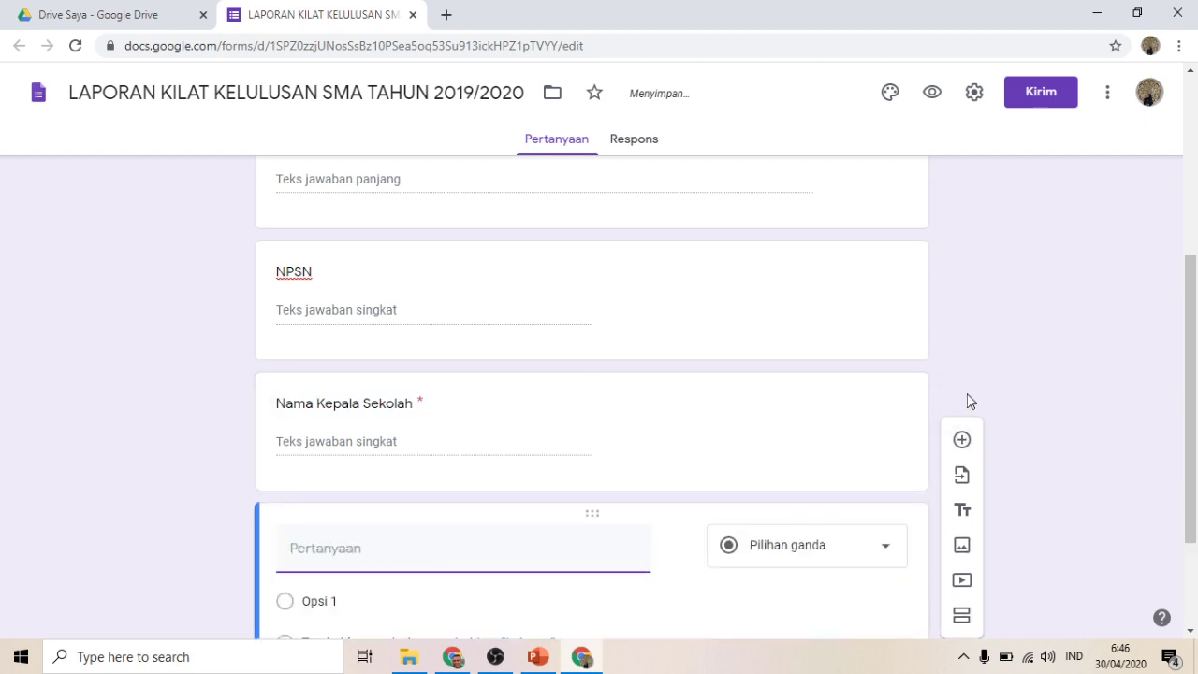
Step: Make 'No HP Kepala Sekolah' a required short-answer question accepting only numbers
text(No HP)
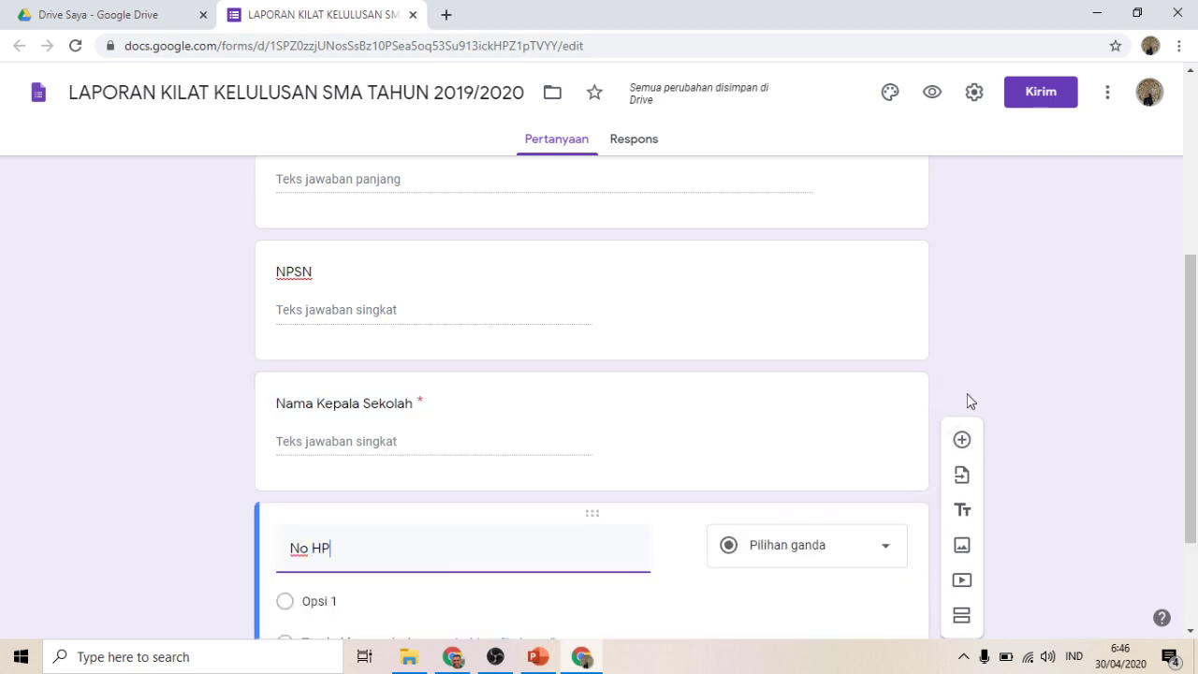
text( Kepala )
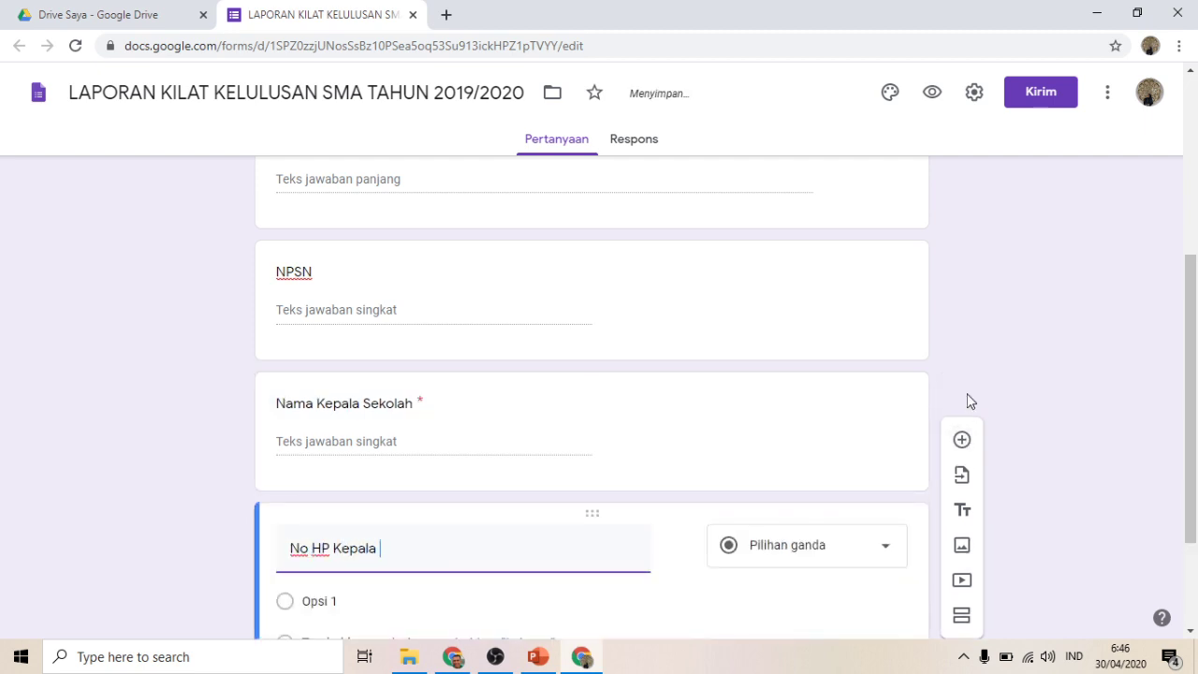
text(Sekolah)
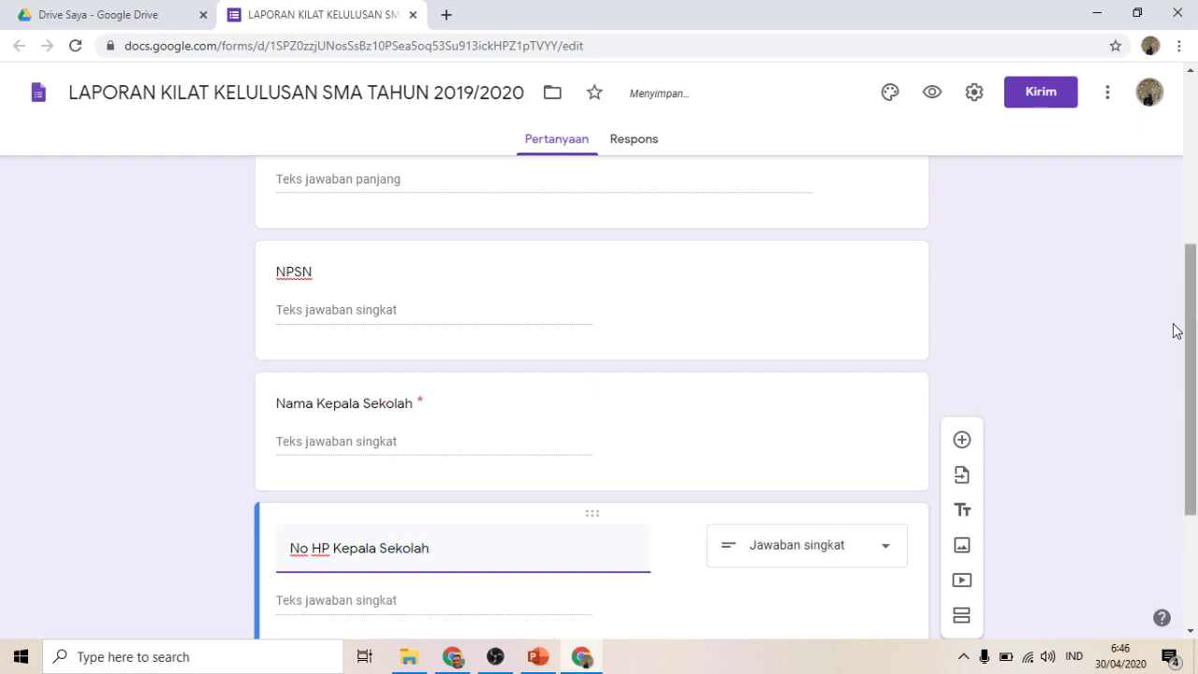
drag(1193, 305, 1190, 347)
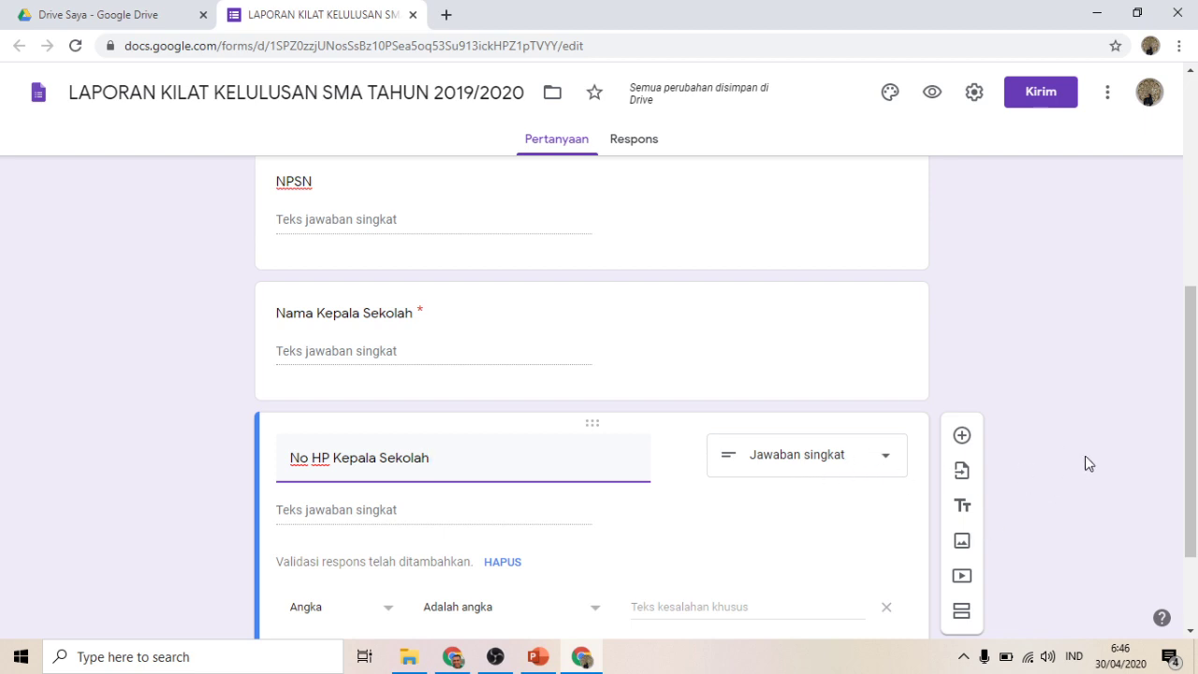
drag(1193, 351, 1170, 415)
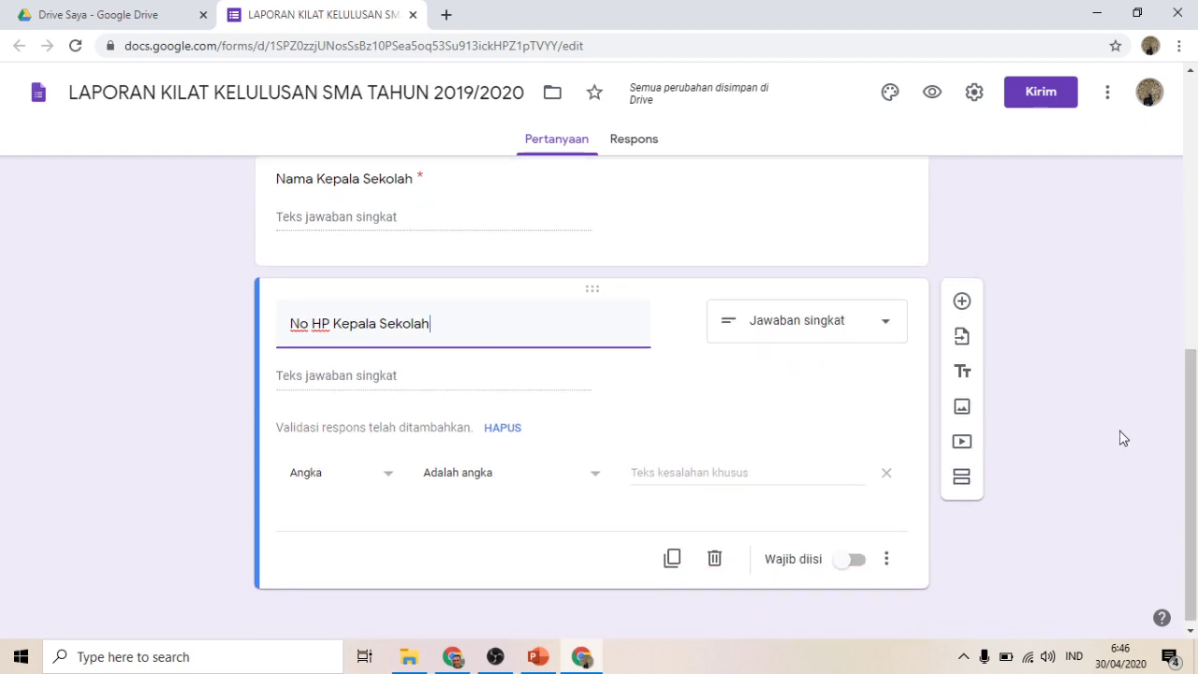
click(847, 560)
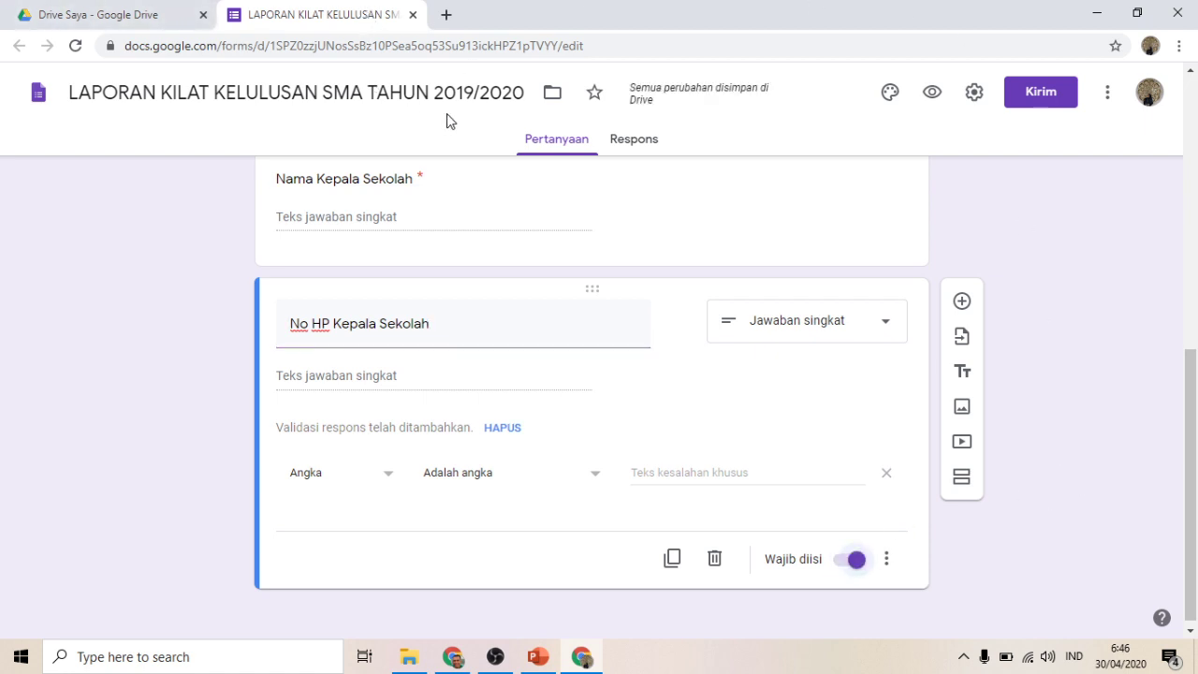
click(961, 302)
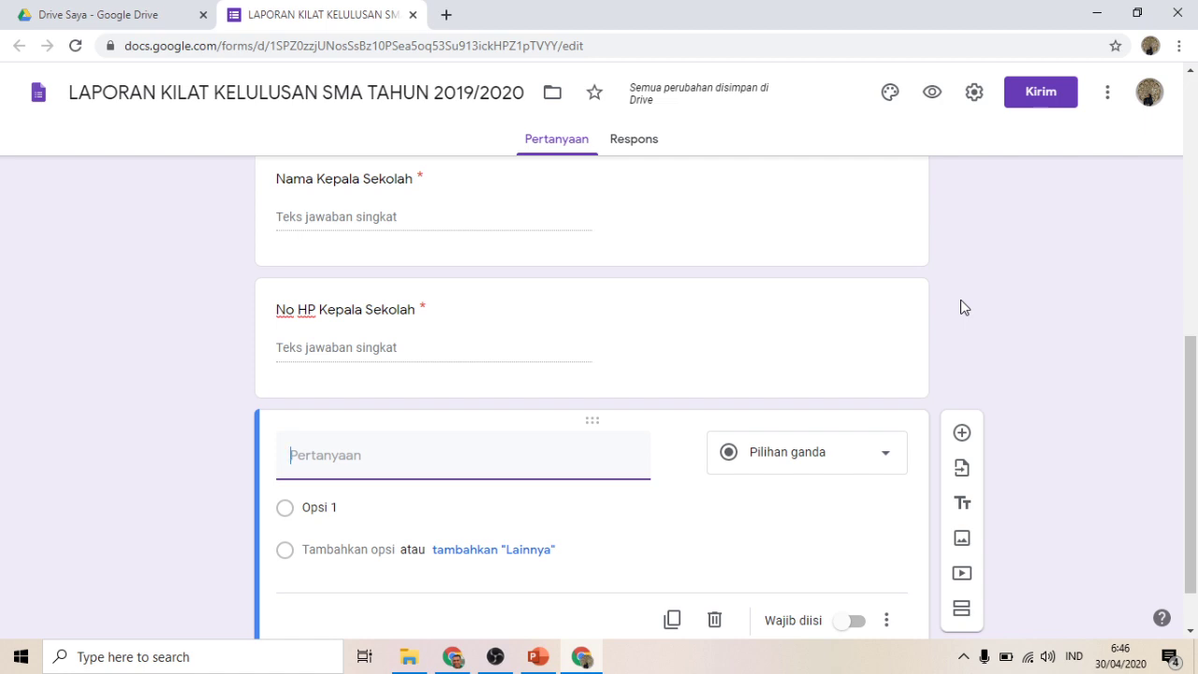
Step: Make 'Jumlah Peserta Ujian terdaftar' a required short-answer question
text(Jumlah Peserta Uji)
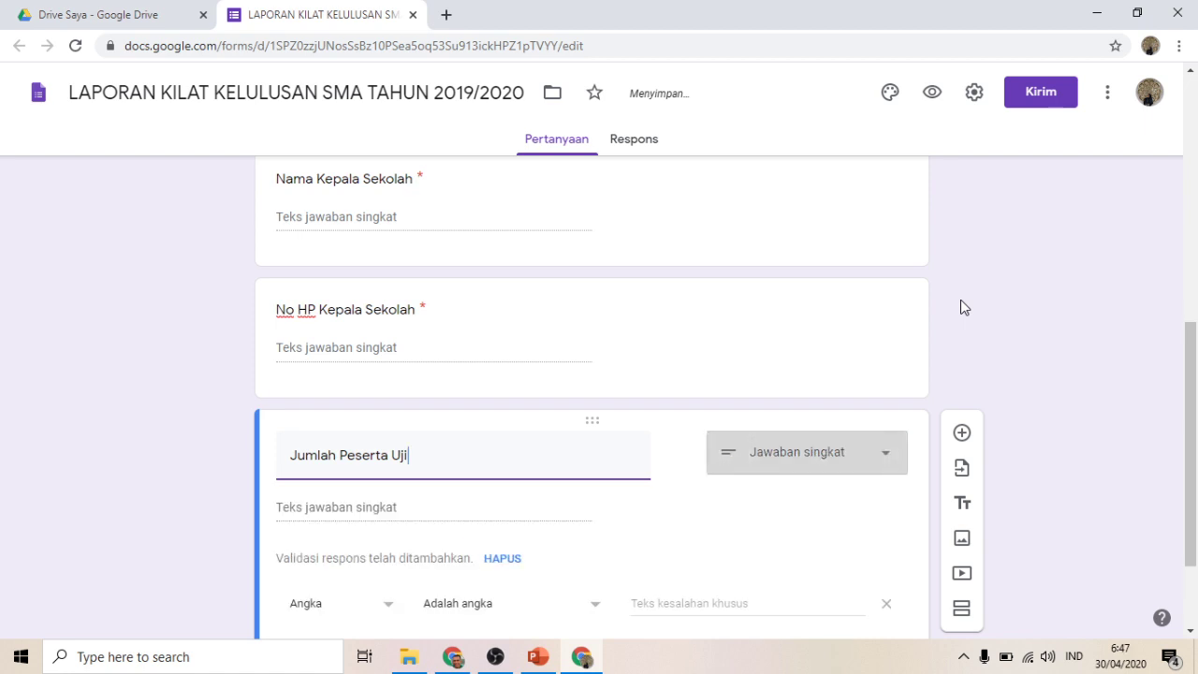
text(an )
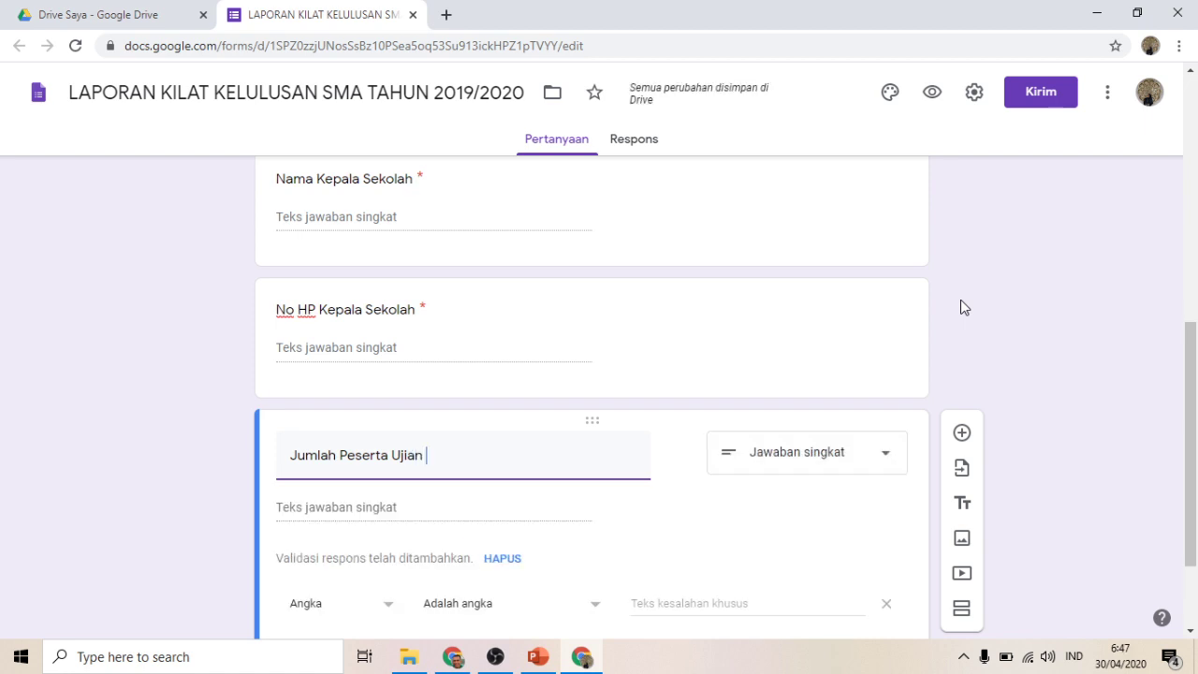
text(terdaftar)
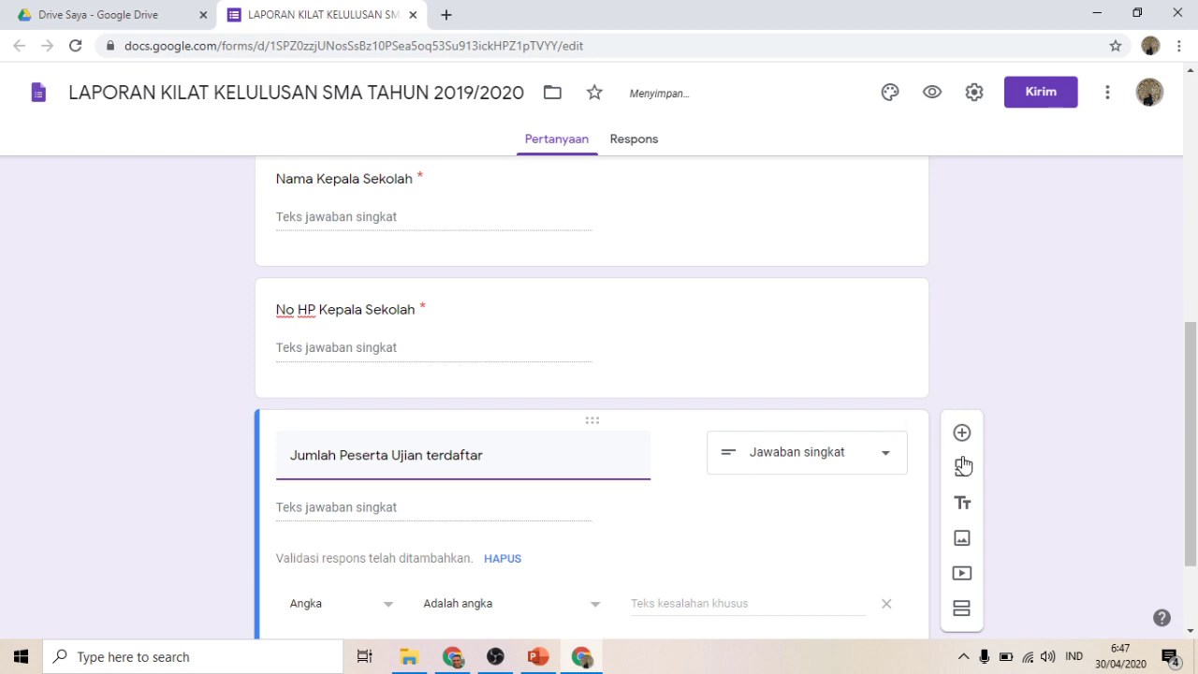
drag(1195, 386, 1186, 455)
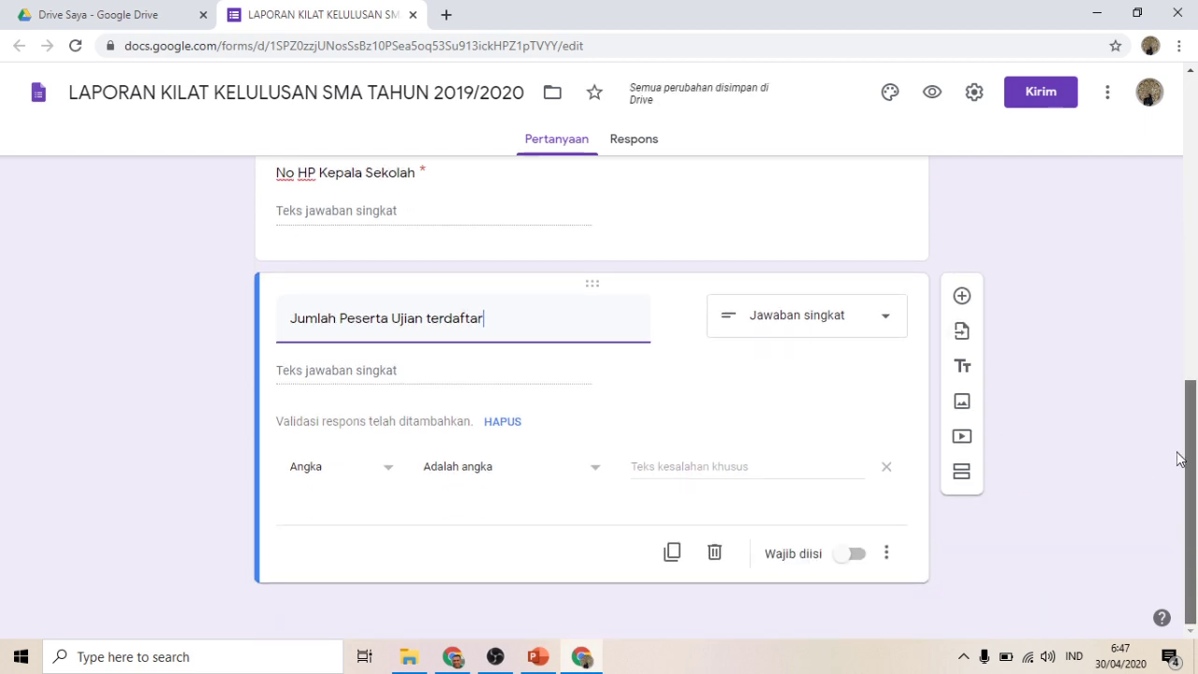
click(835, 566)
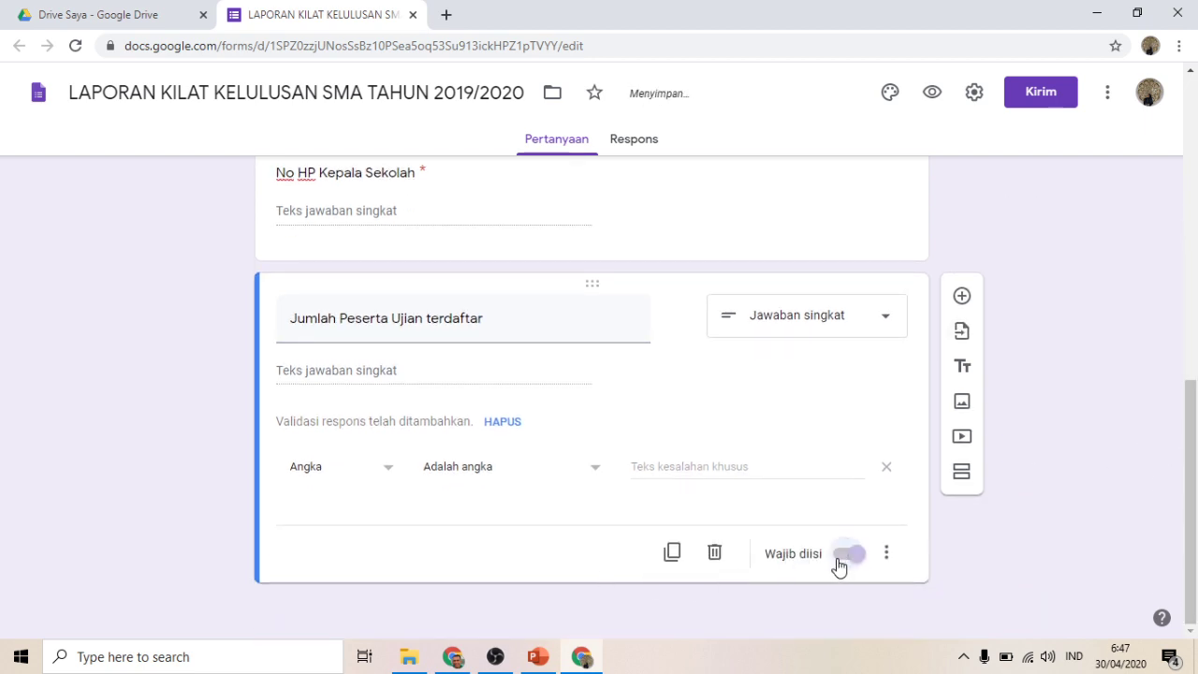
Step: Add the required numbers-only question 'Jumlah peserta yang mengikuti ujian'
click(963, 296)
text(Jum)
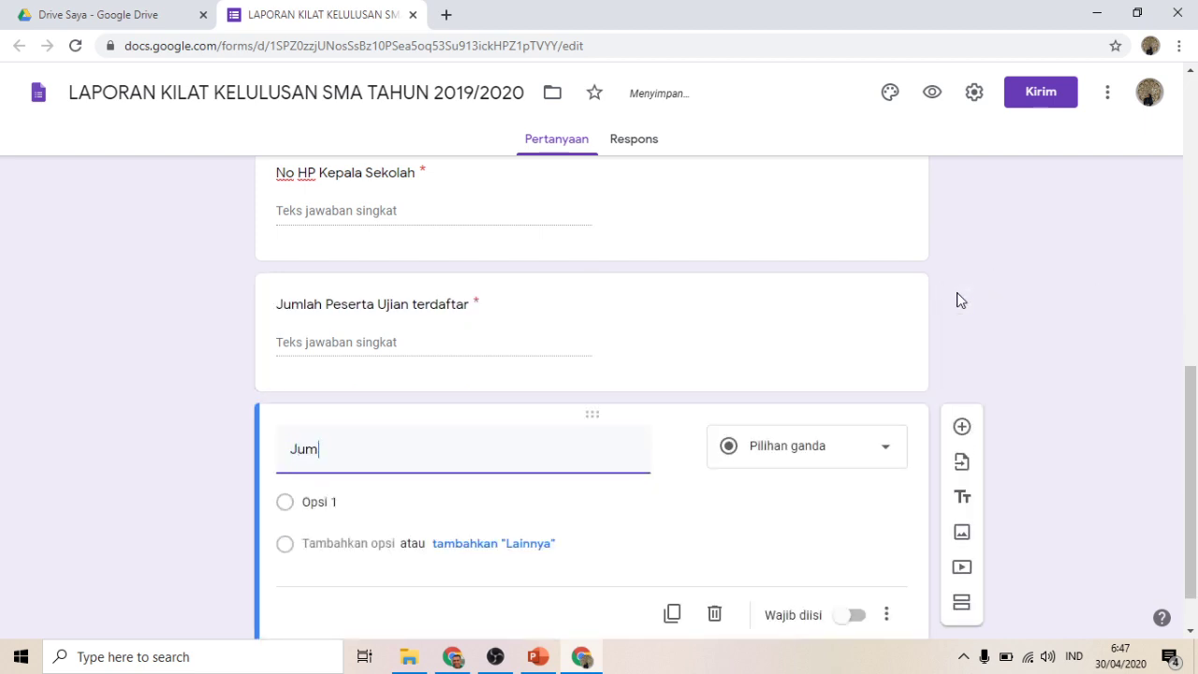
text(lah peser)
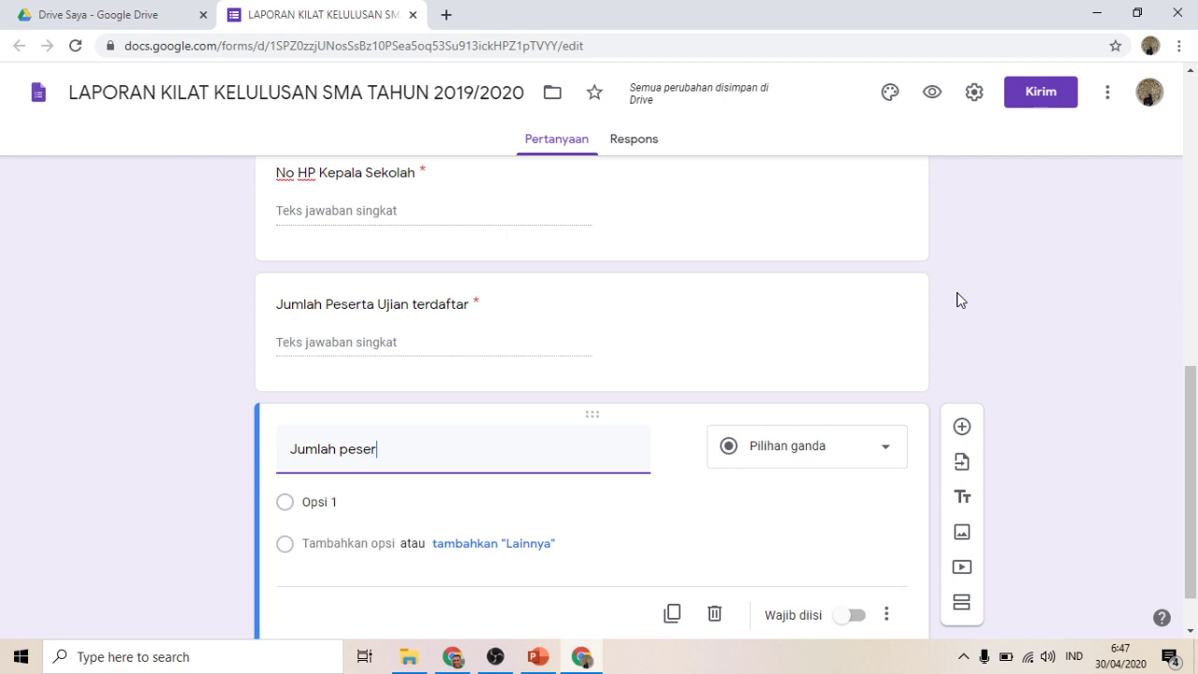
text(ta yang me)
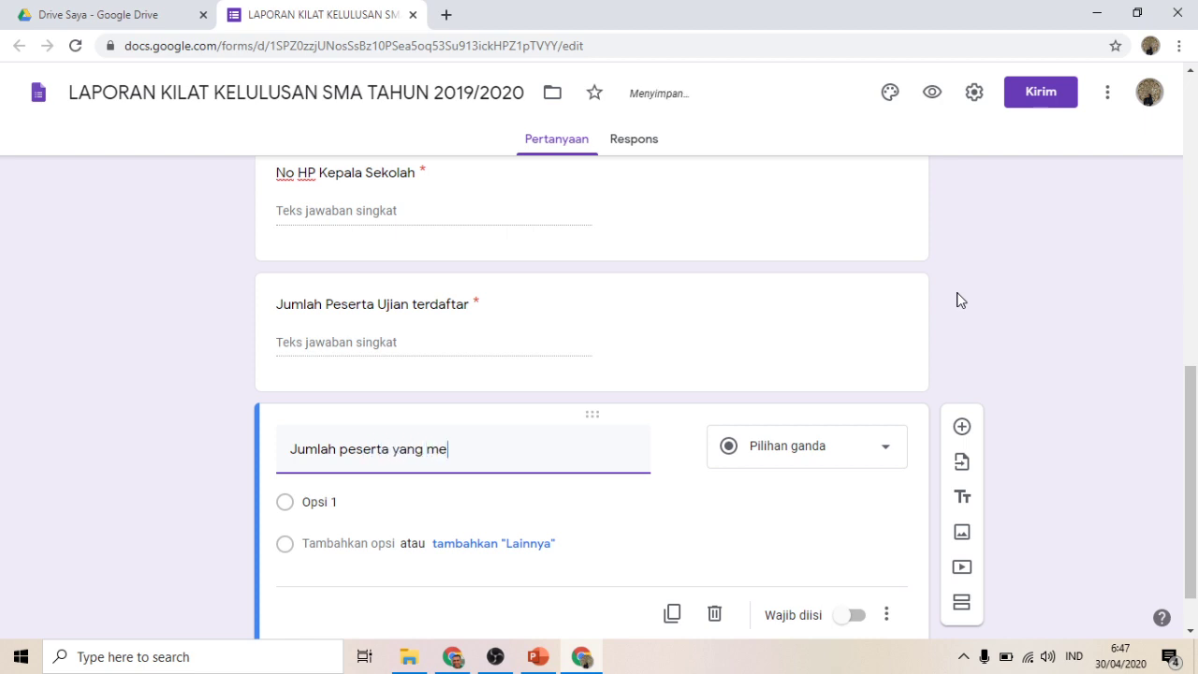
text(ngikuti )
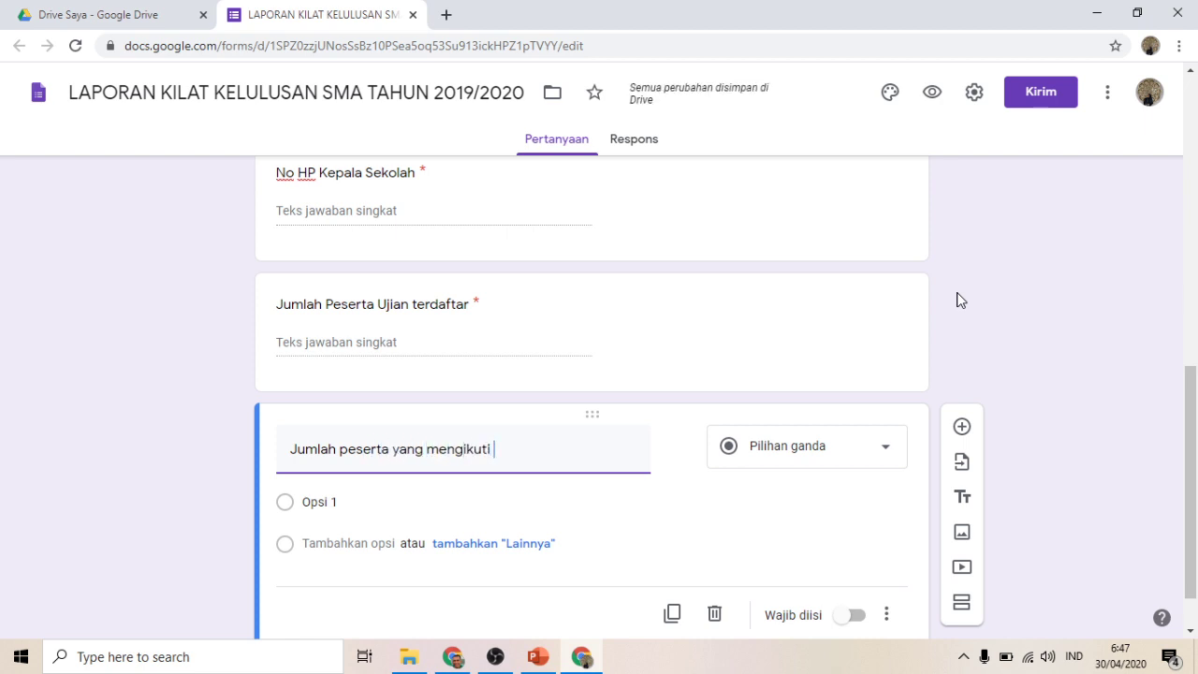
text(ujian)
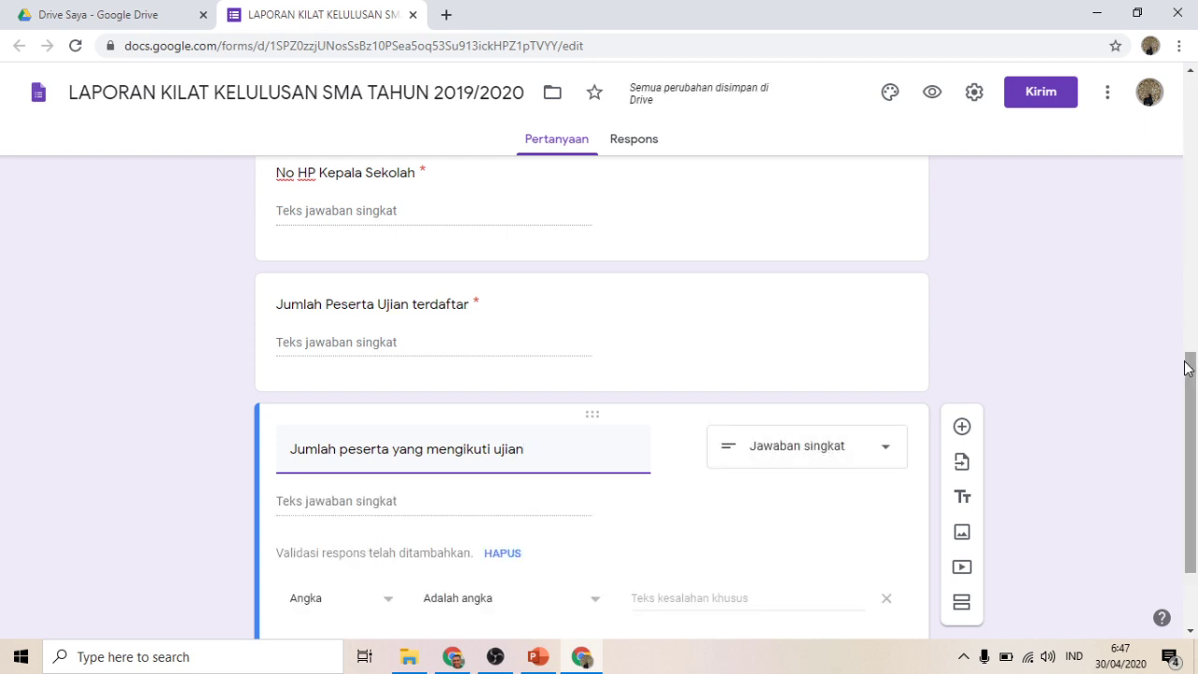
scroll(1186, 367, down, 3)
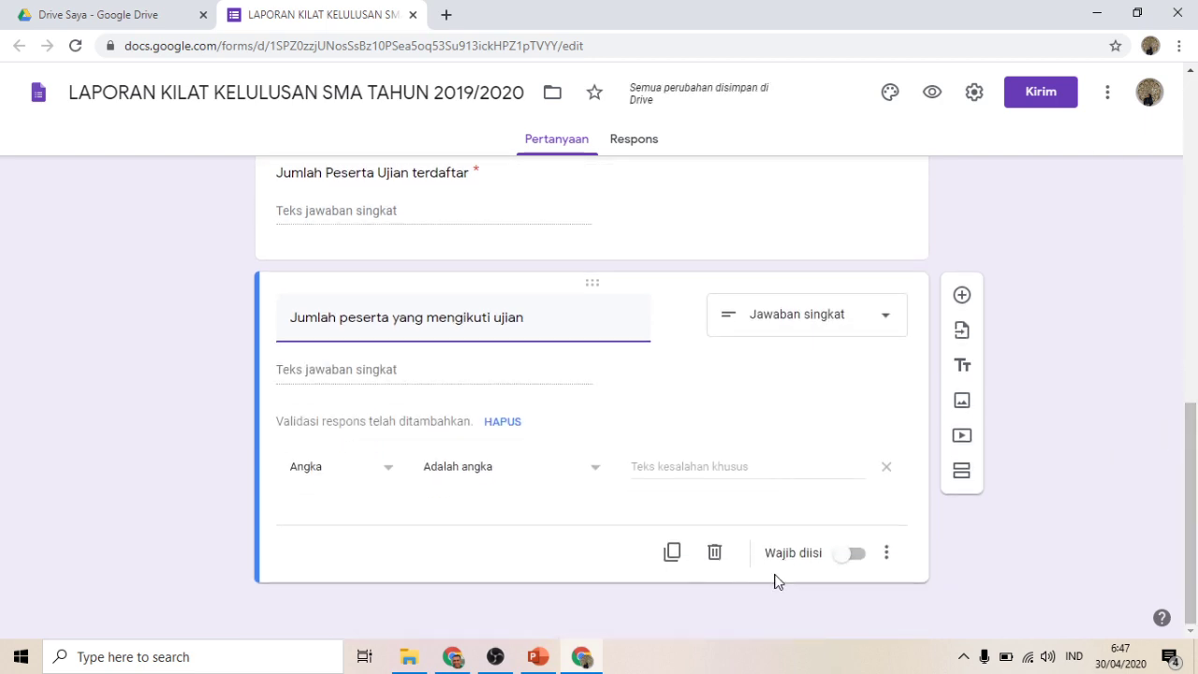
click(848, 554)
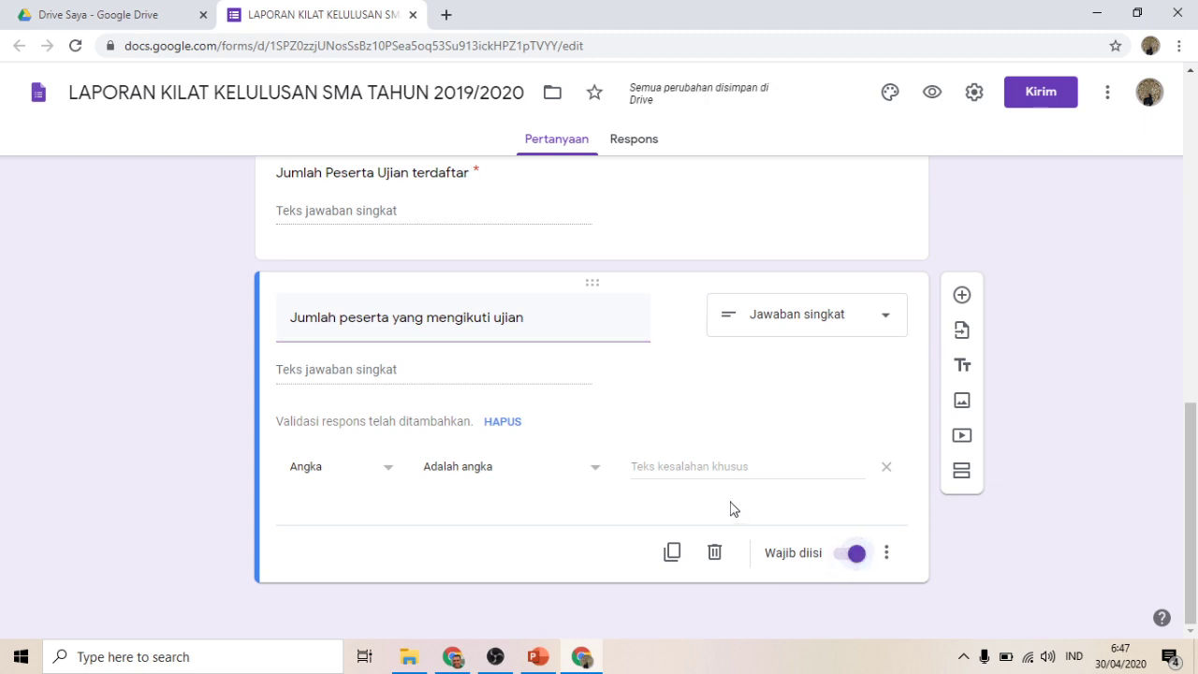
Step: Add 'Jumlah peserta yang lulus' as a required numbers-only short answer, plus a blank question below
click(962, 296)
text(J)
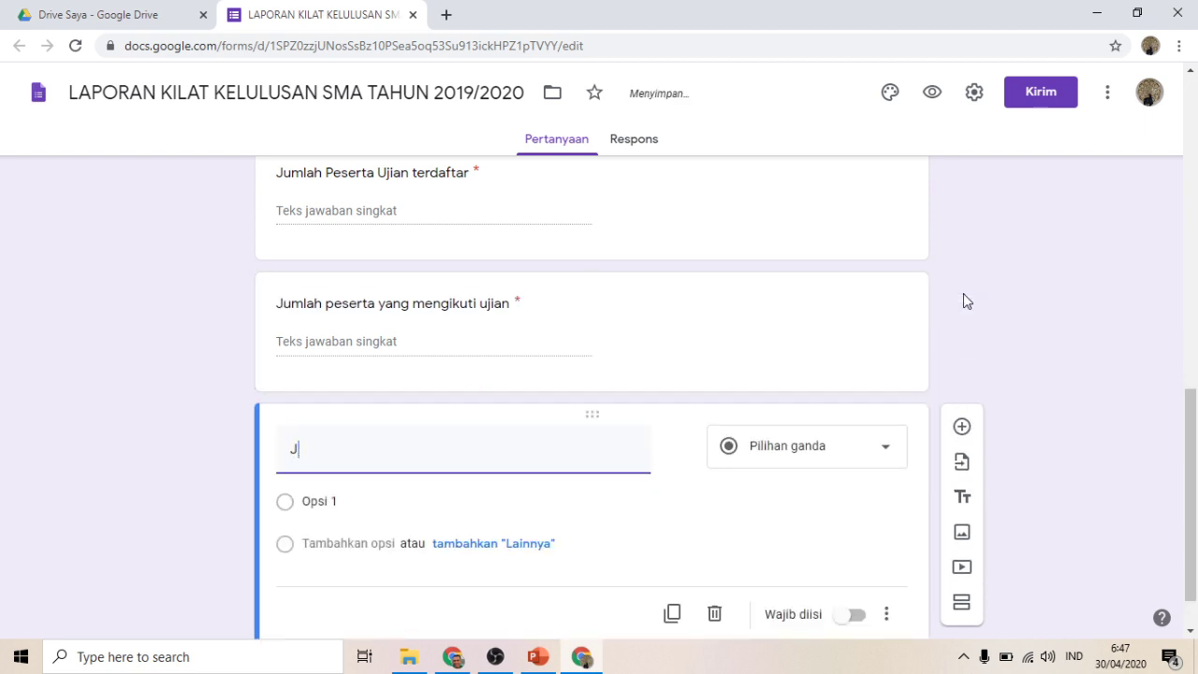
text(umlah pese)
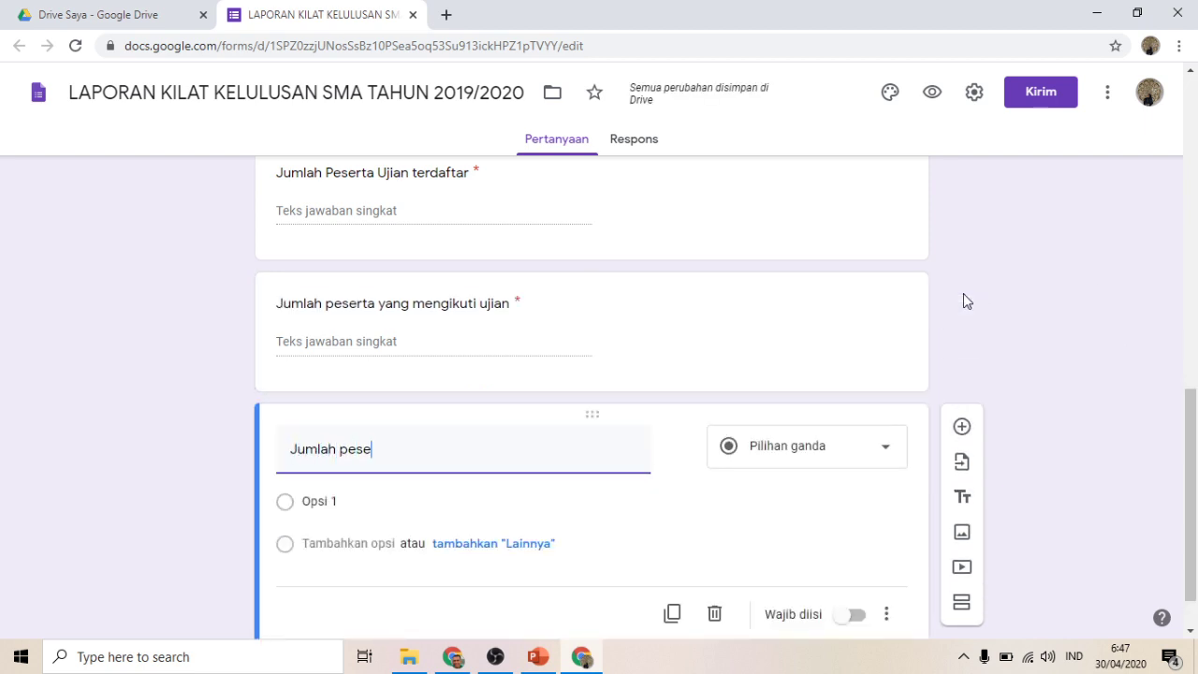
text(rta yang lulus)
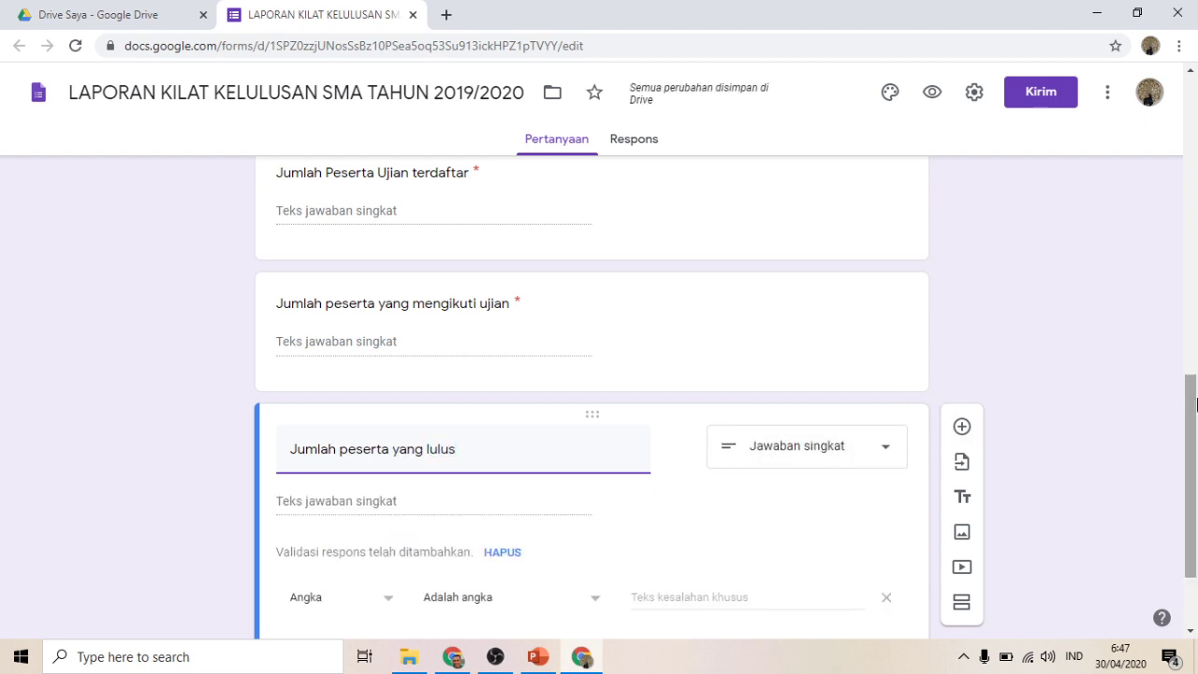
drag(1195, 401, 1185, 462)
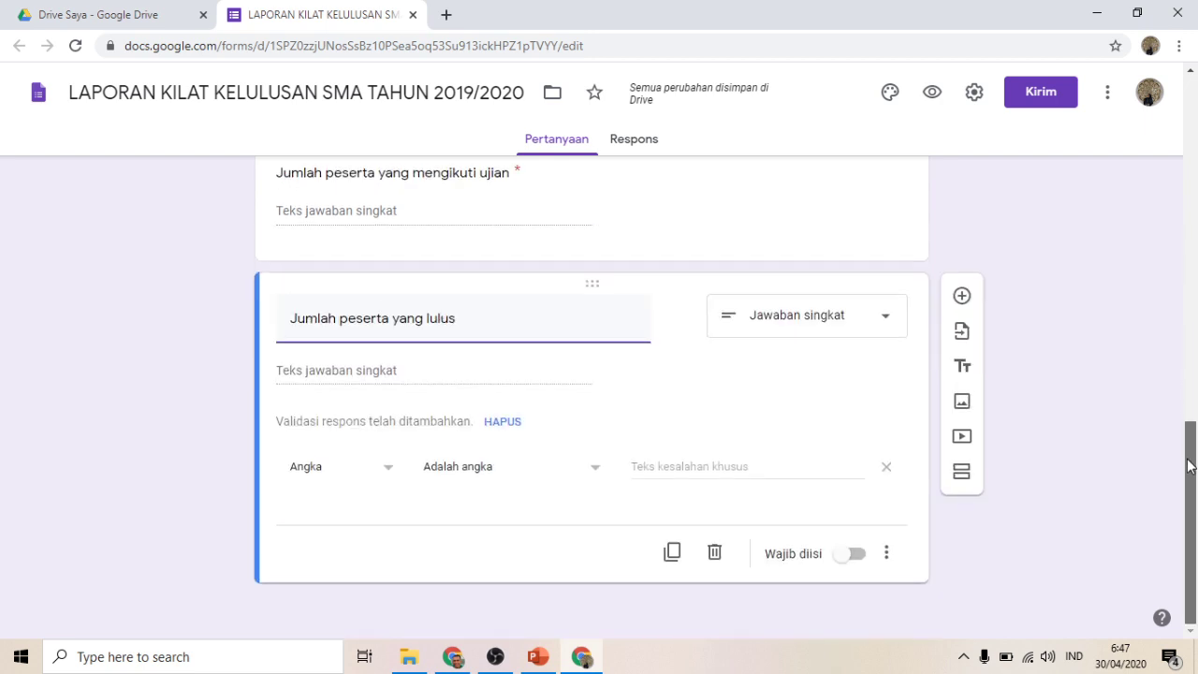
click(839, 556)
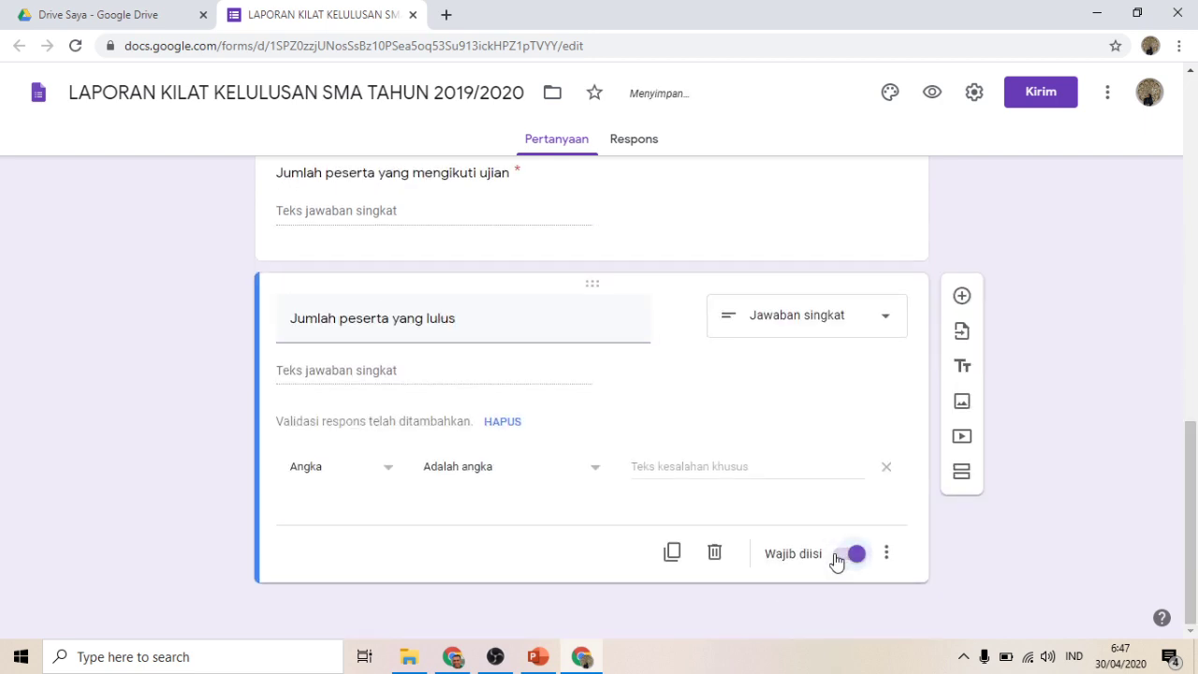
click(963, 298)
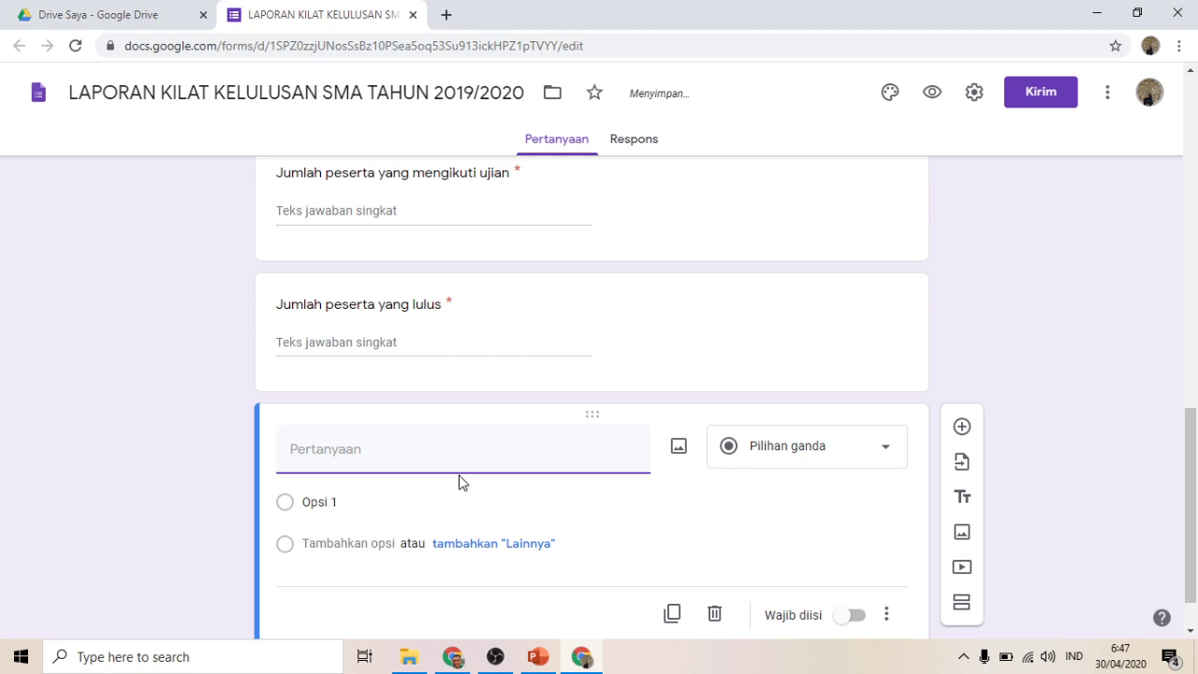
Step: Make 'Jumlah peserta tidak lulus' a required numbers-only short answer, then add a blank question
text(J)
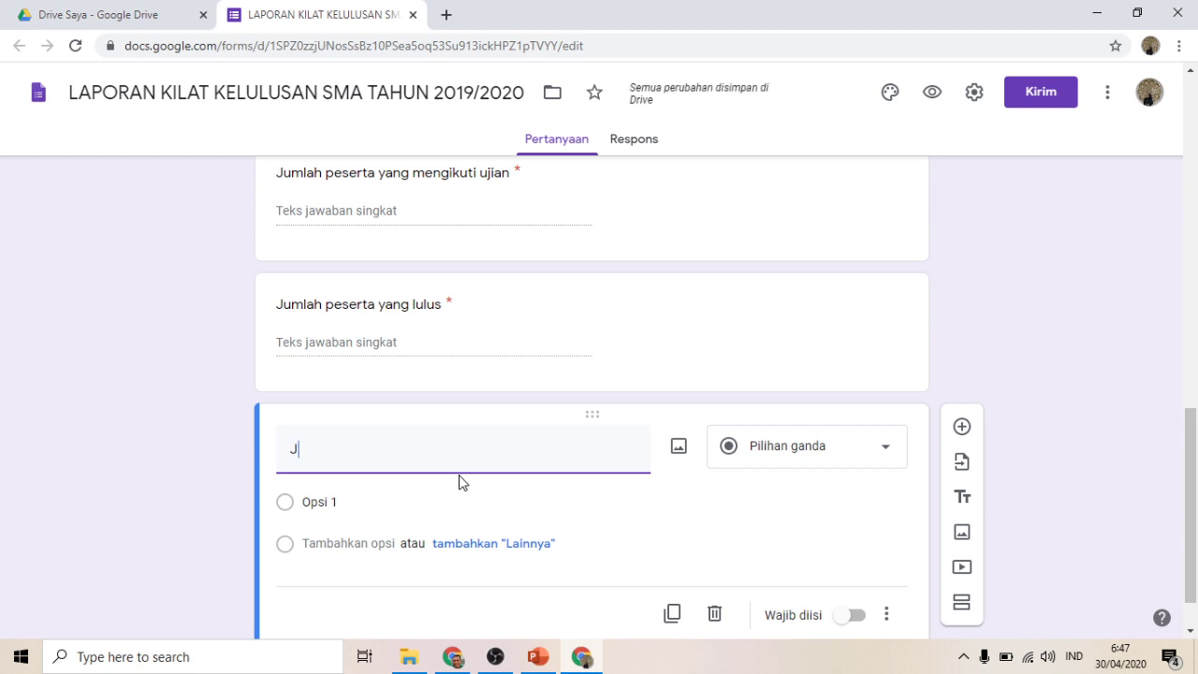
text(umlah peserta tidak lulus)
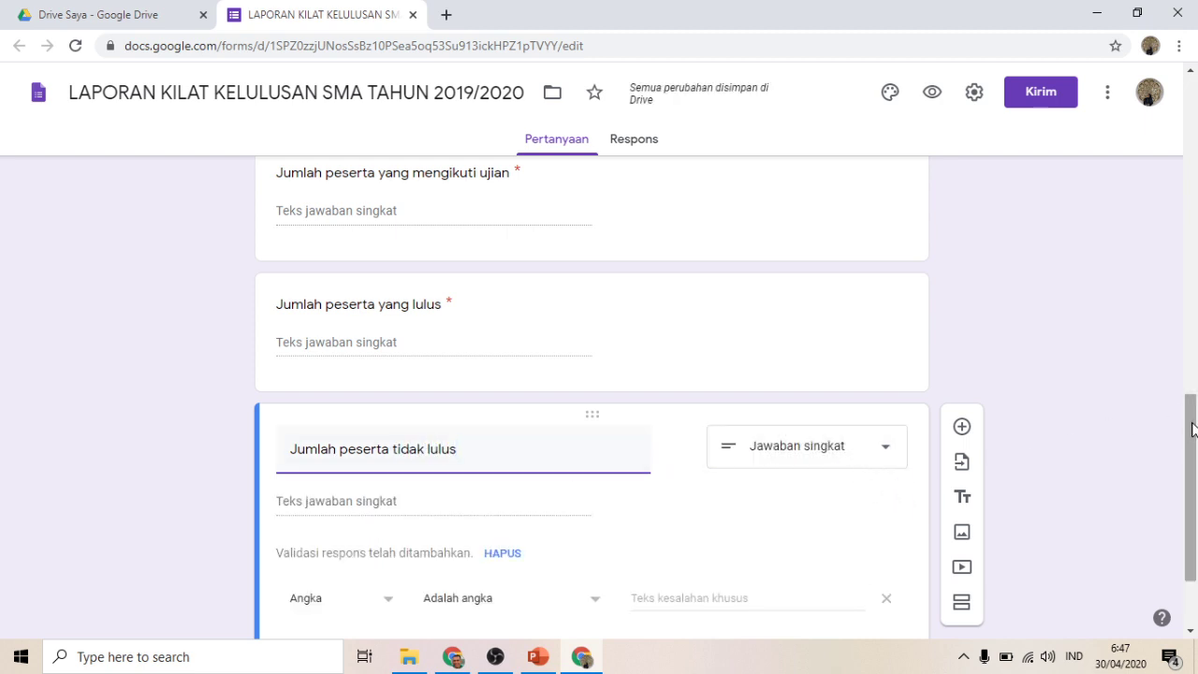
drag(1191, 430, 1190, 505)
click(842, 560)
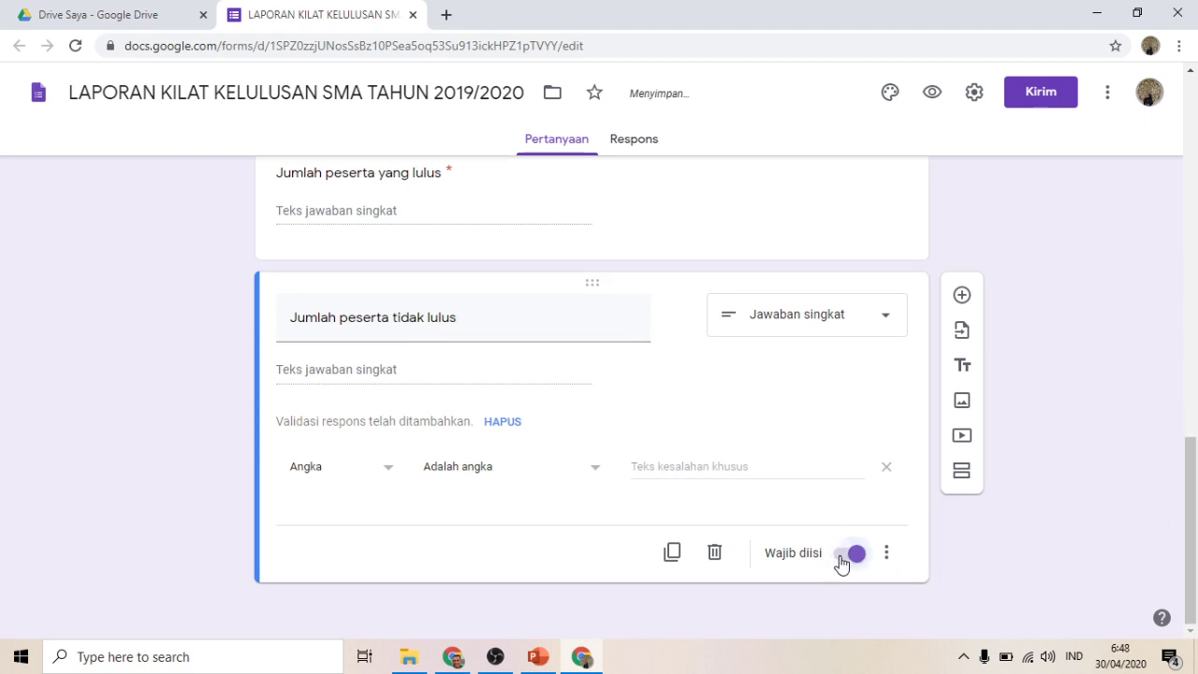
click(961, 295)
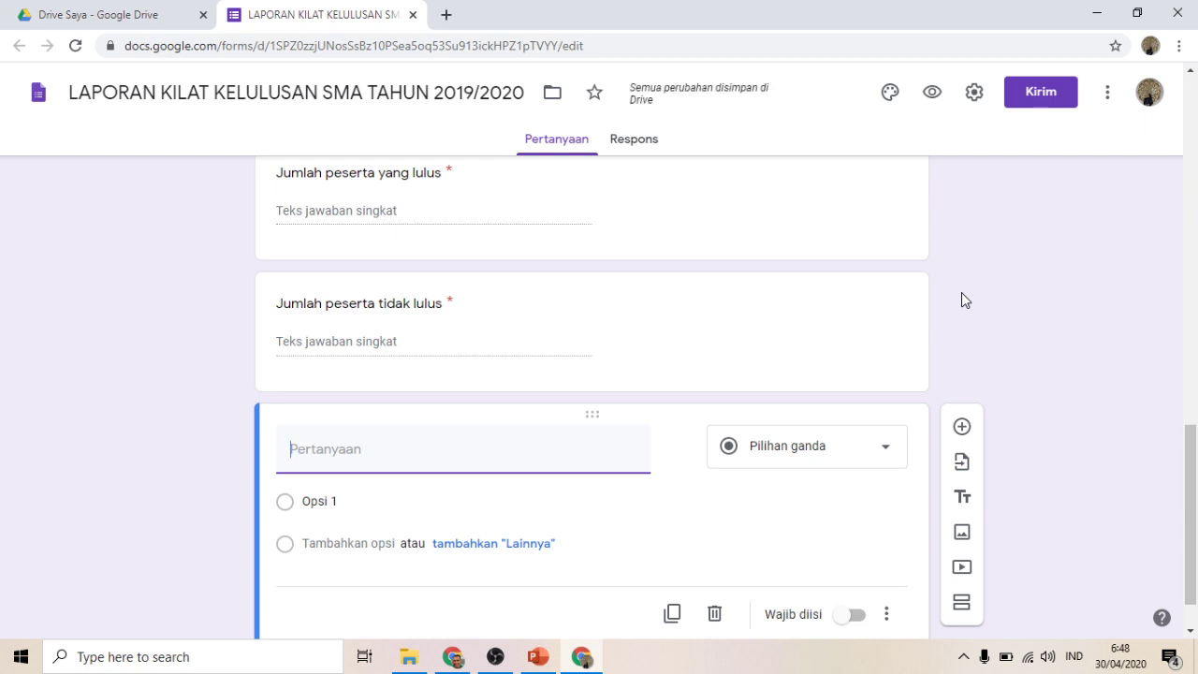
Step: Make 'Scan Kriteria kelulusan yang ditandatangani Kepala sekolah' a required PDF-only file upload
text(Scan)
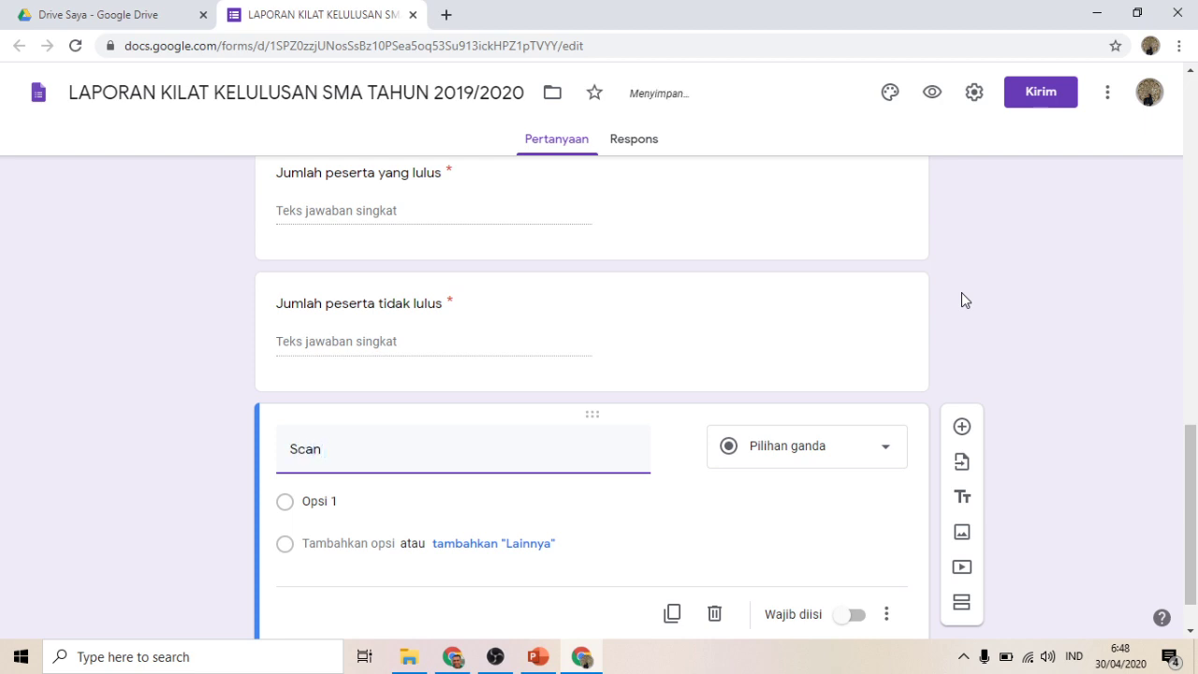
text( Kriteria kelul)
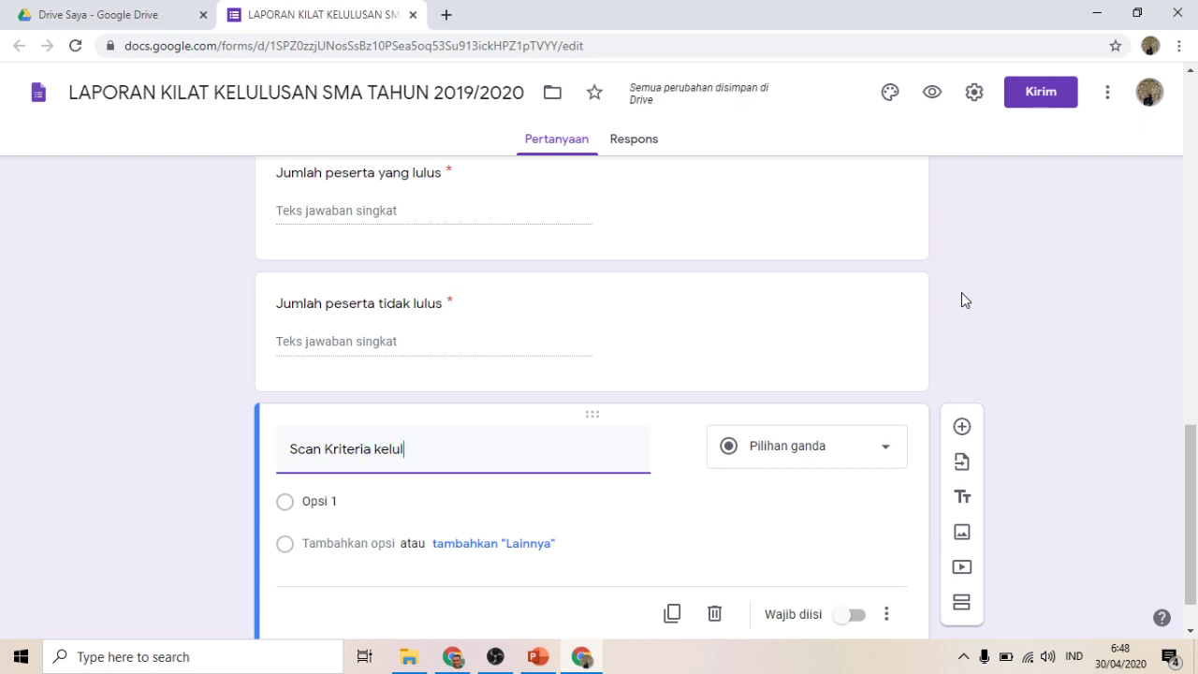
text(usan yang ditandatangan)
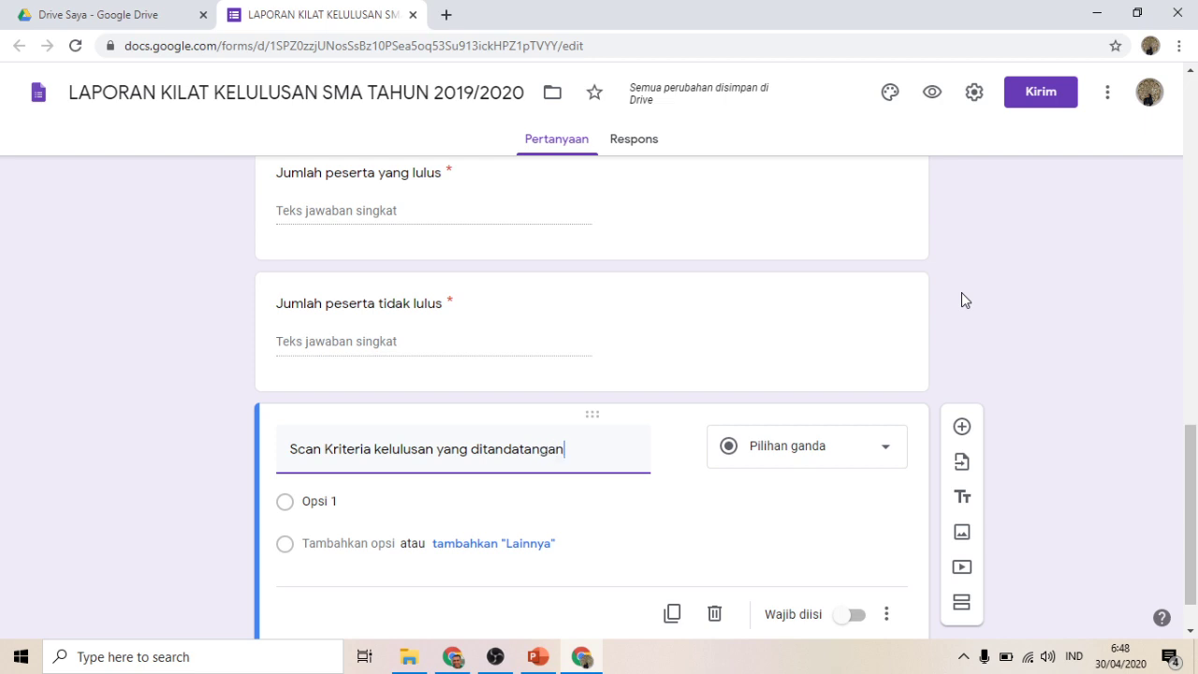
text(i Ke)
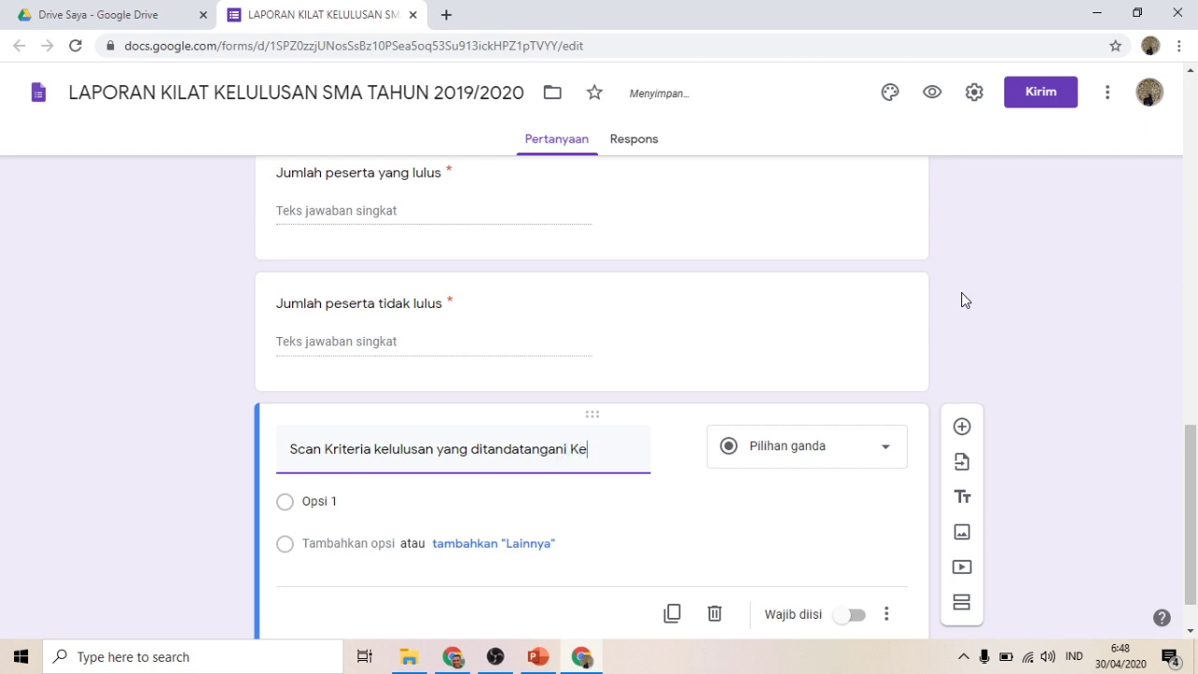
text(pala sekolah)
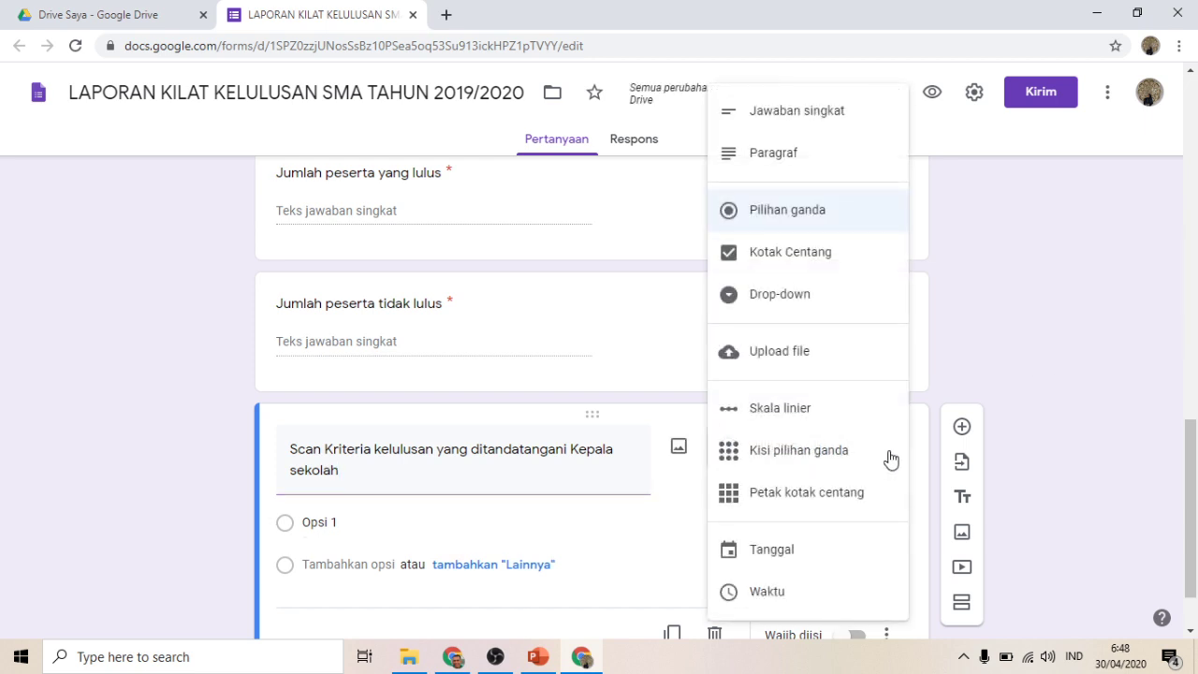
click(780, 365)
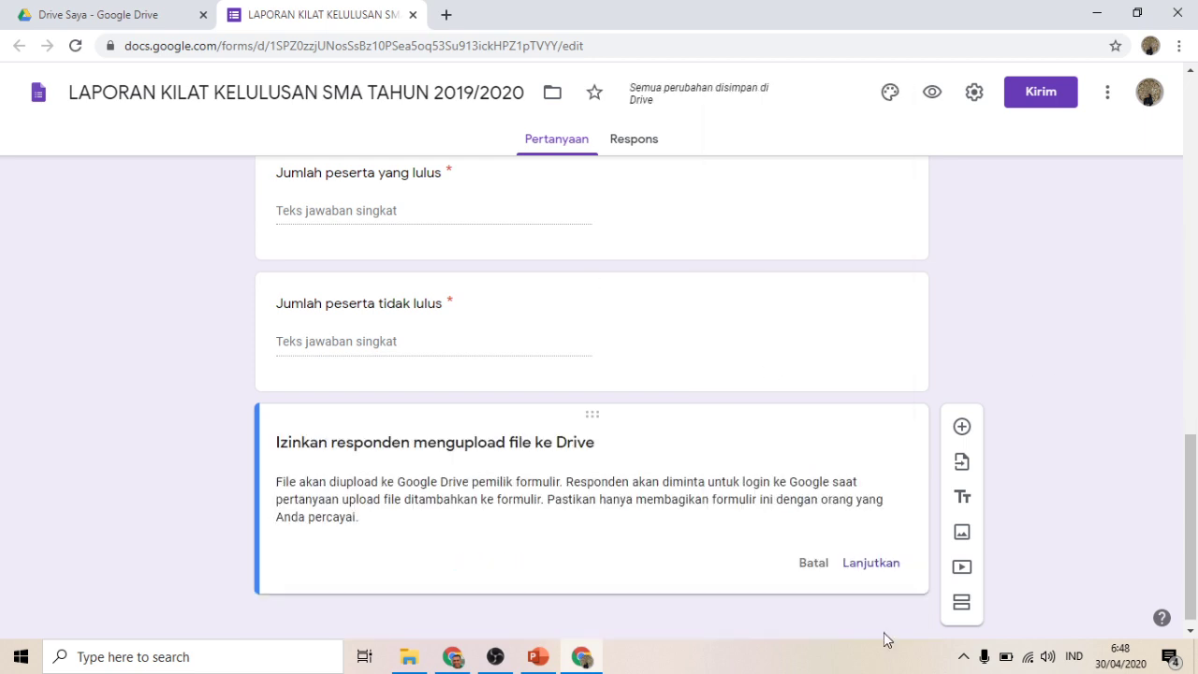
click(896, 566)
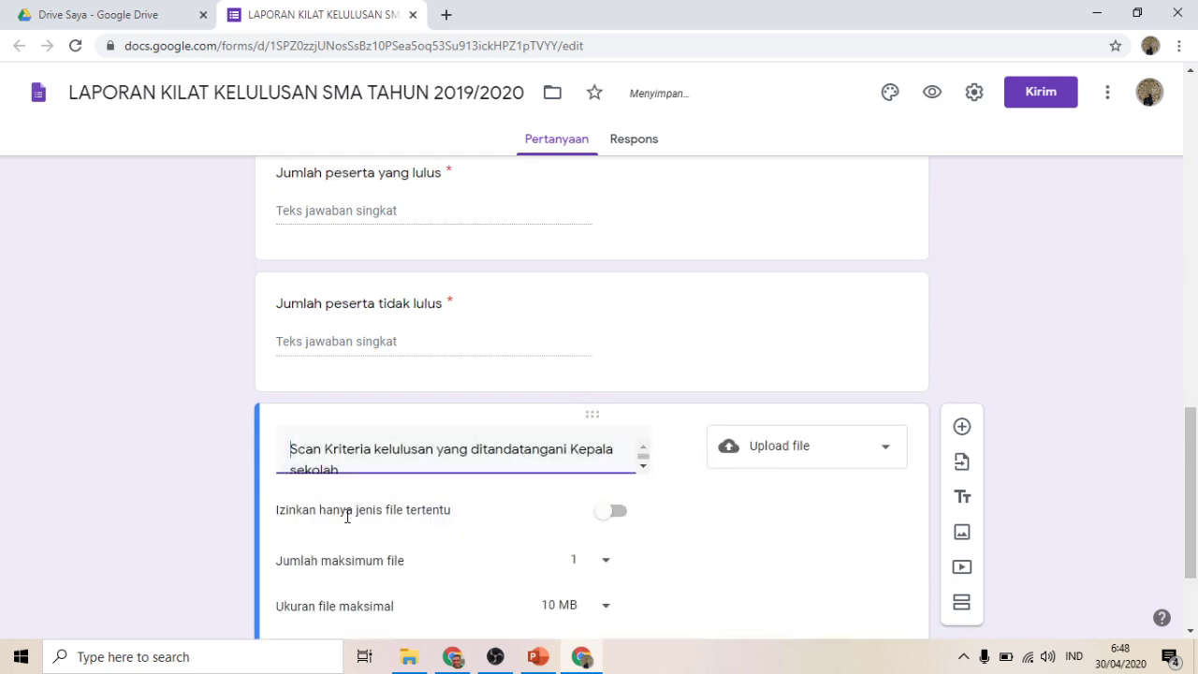
click(613, 516)
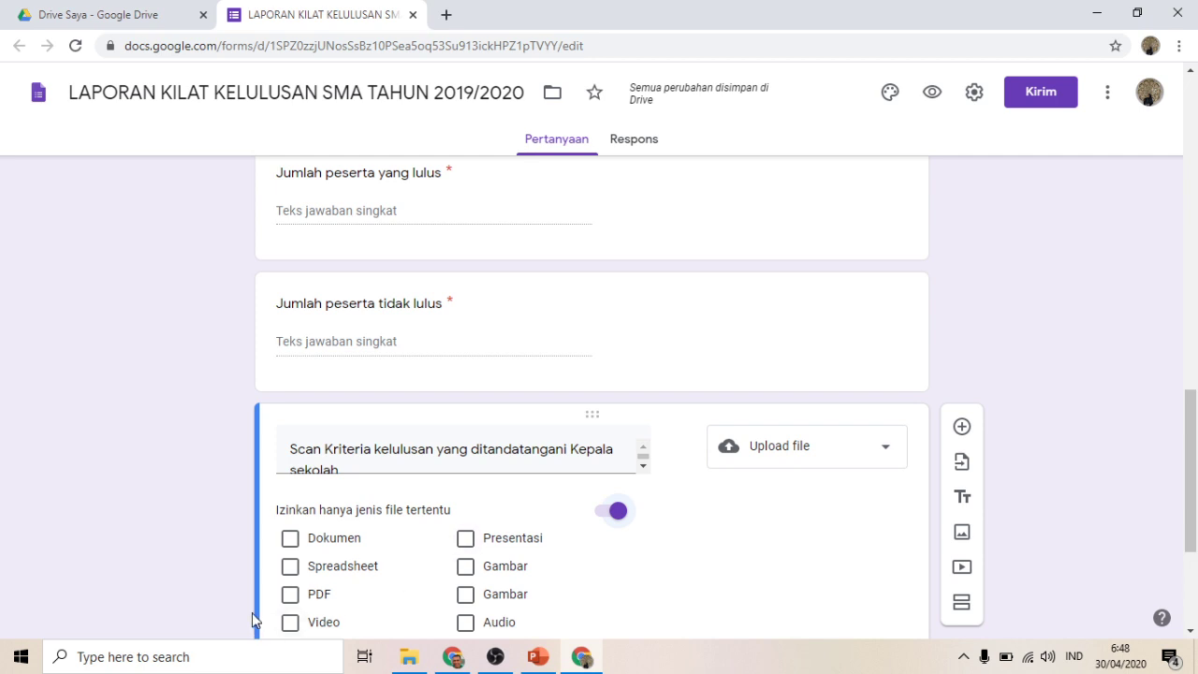
click(290, 595)
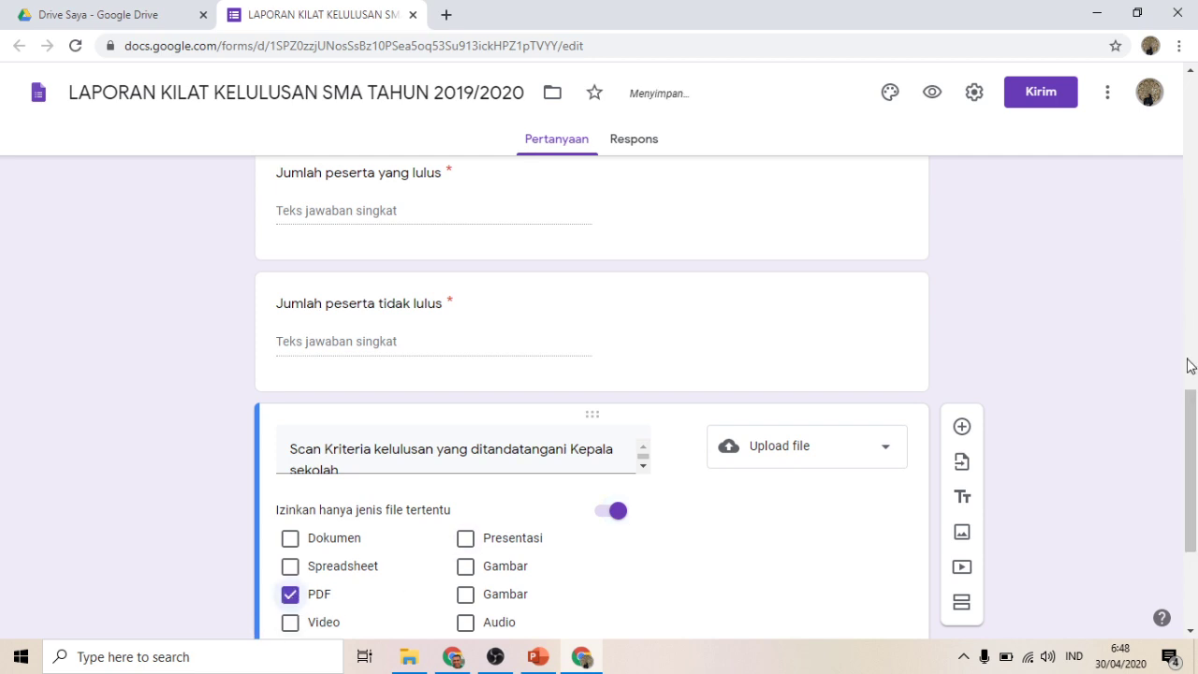
drag(1190, 398, 1194, 477)
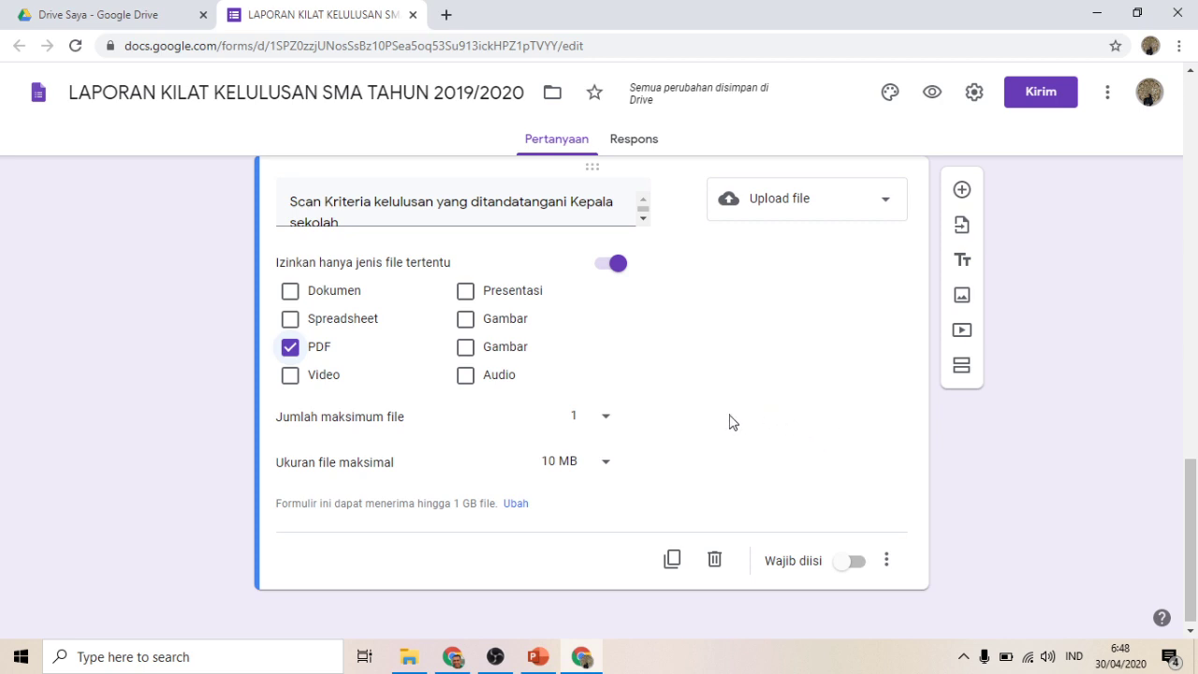
click(842, 565)
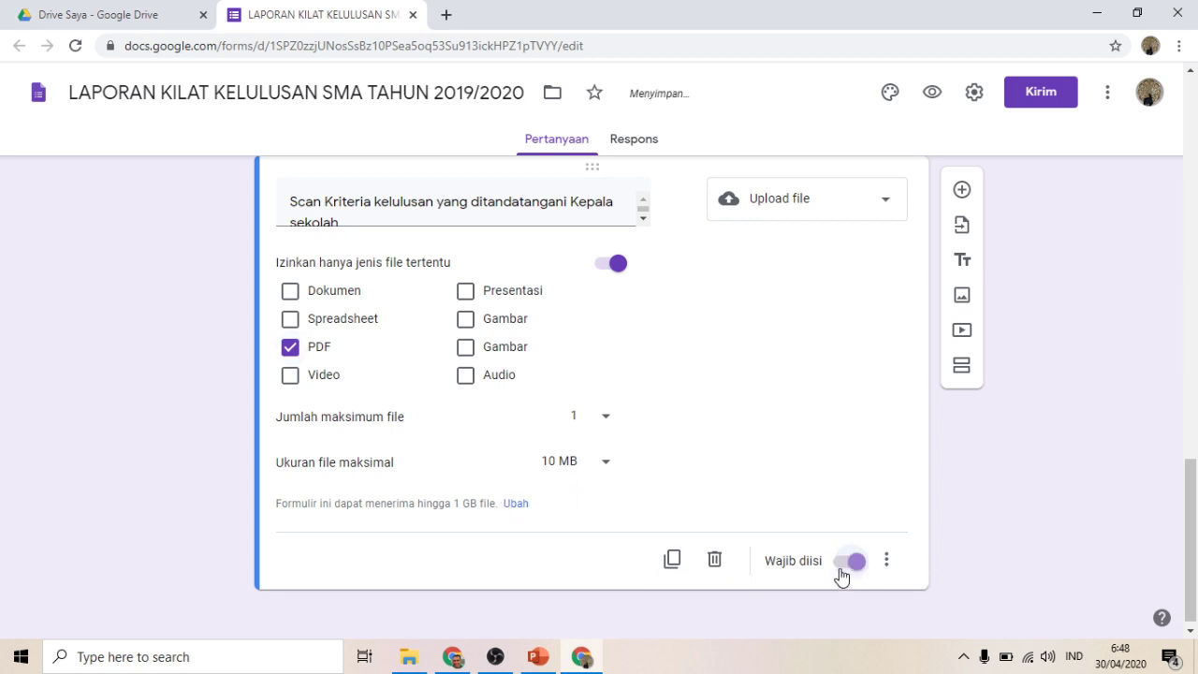
Step: Add 'Scan Rekap Laporan Kelulusan' as a required file upload accepting only PDF
click(962, 190)
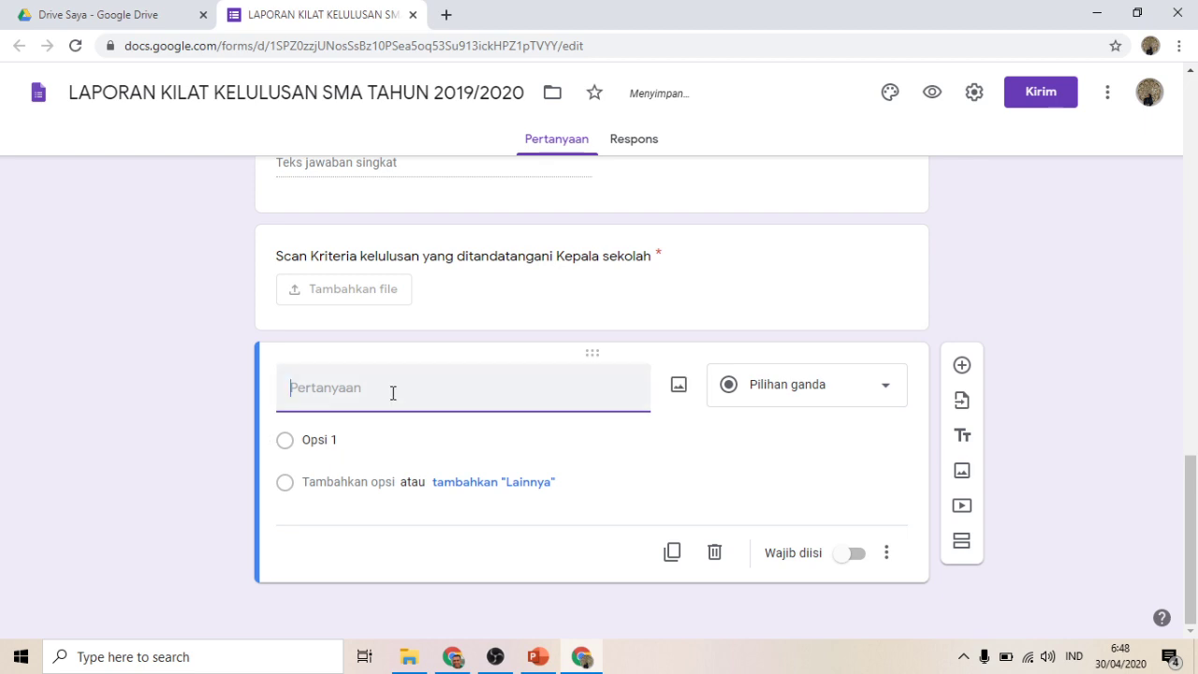
text(Scan)
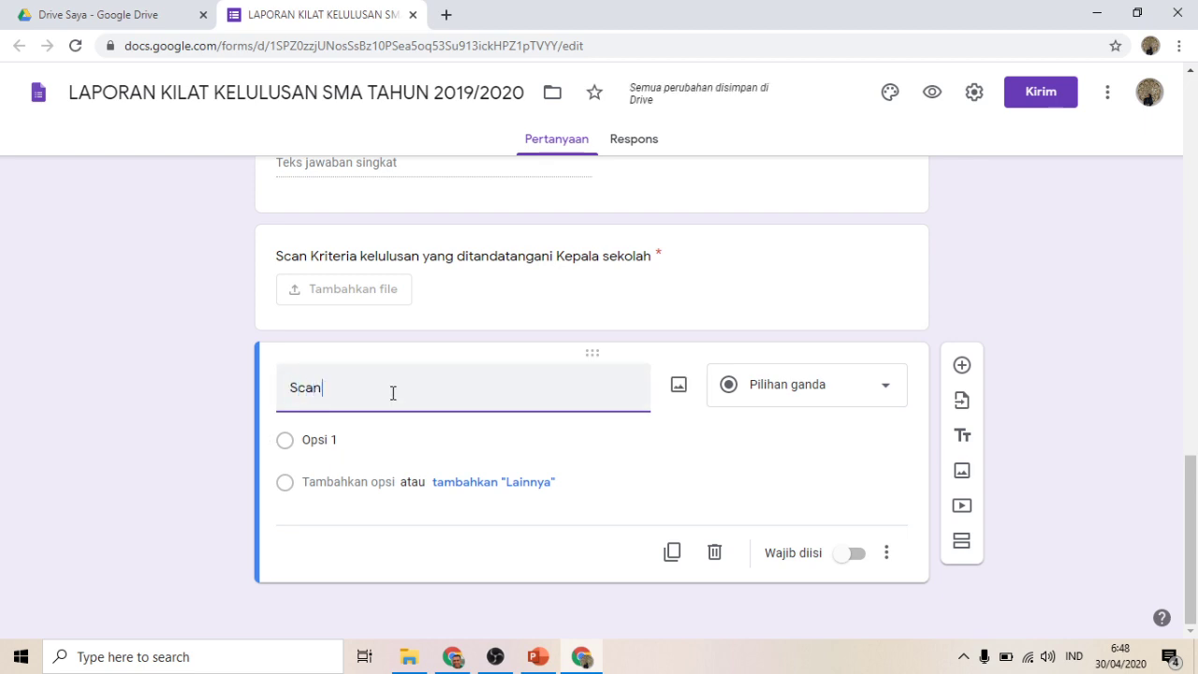
text( Rekap)
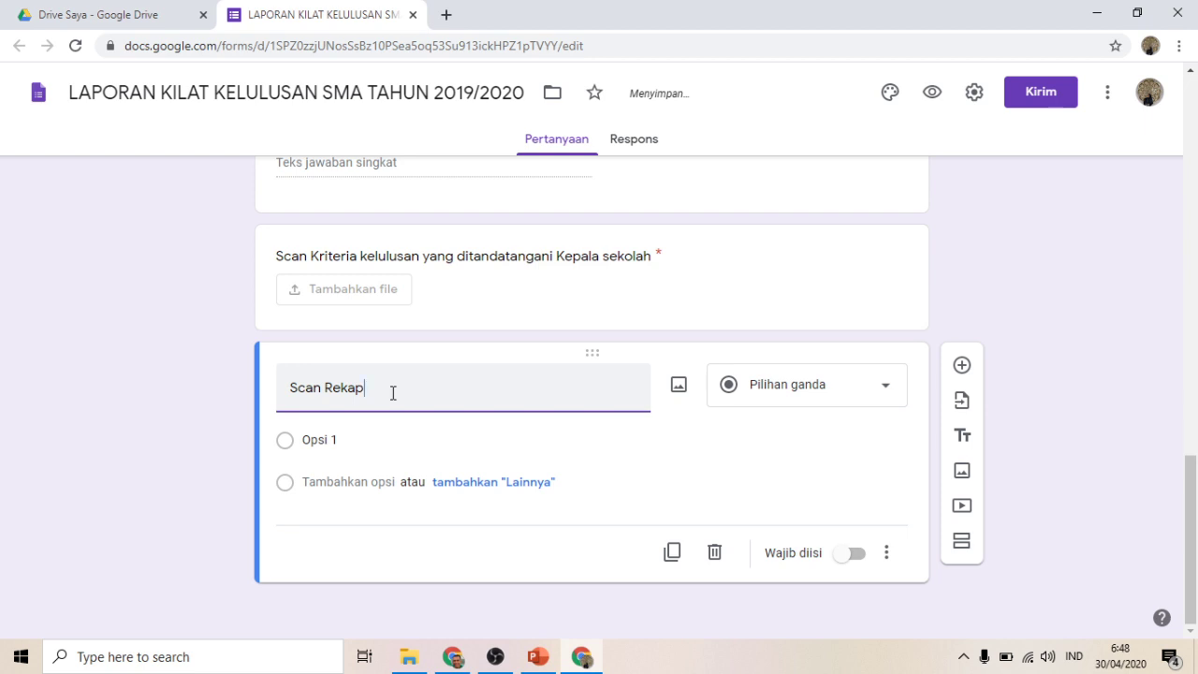
text( Laporan)
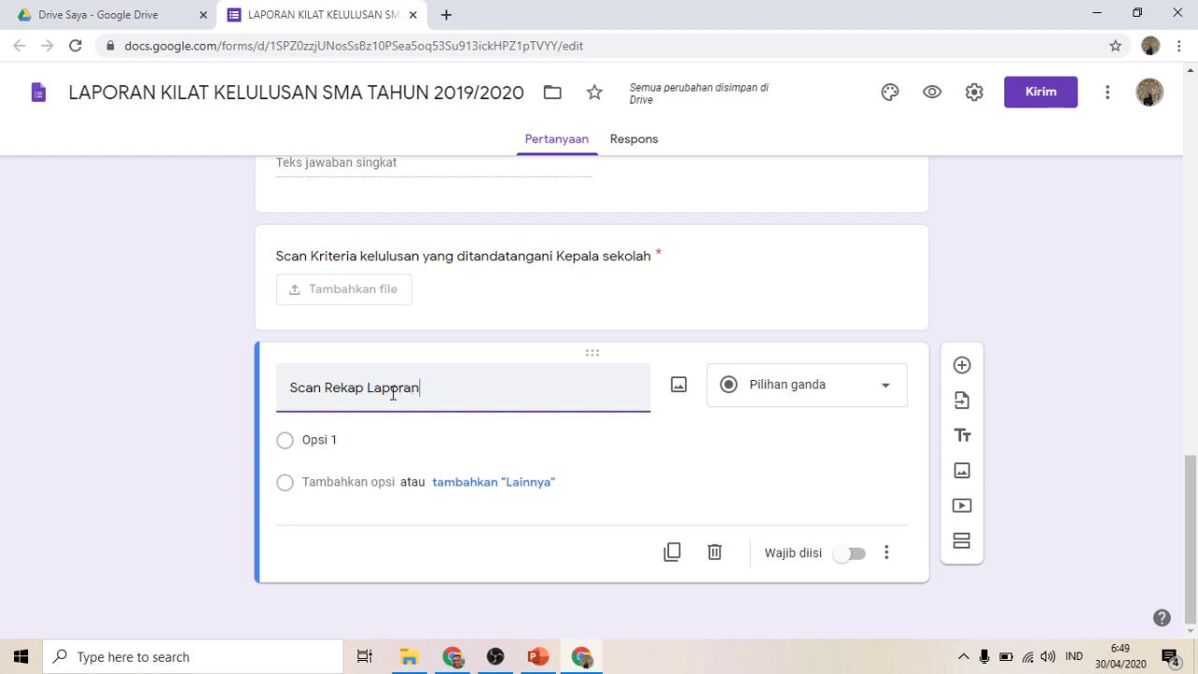
text( Kelulusan)
click(880, 395)
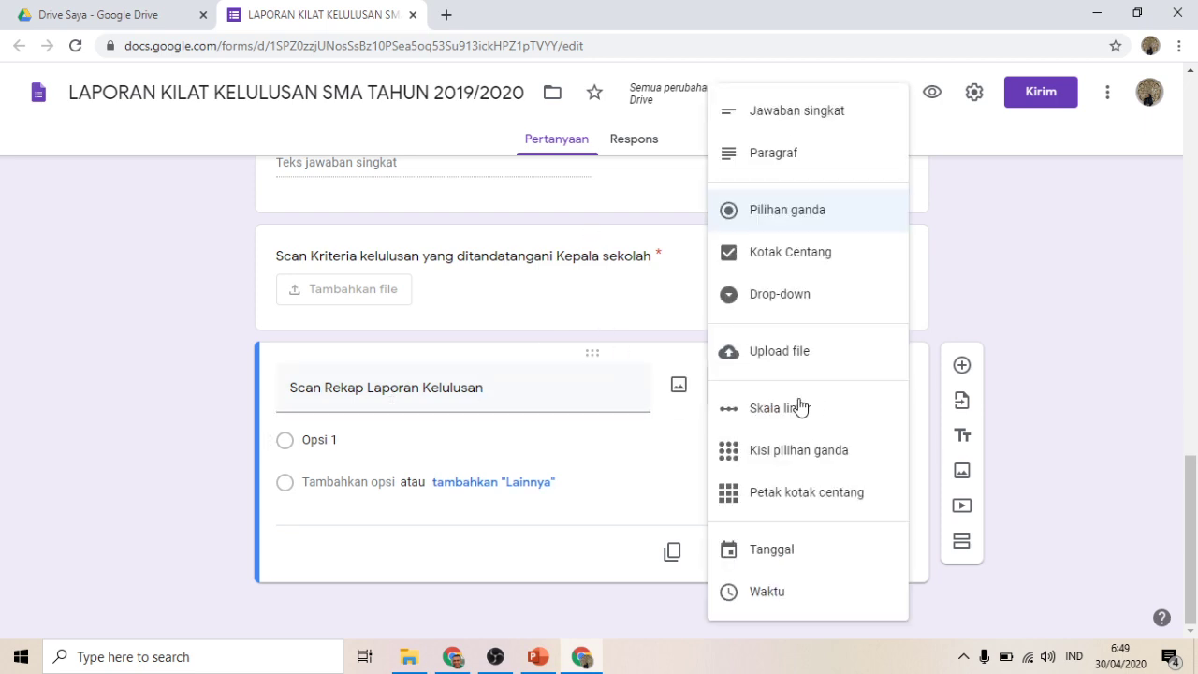
click(780, 352)
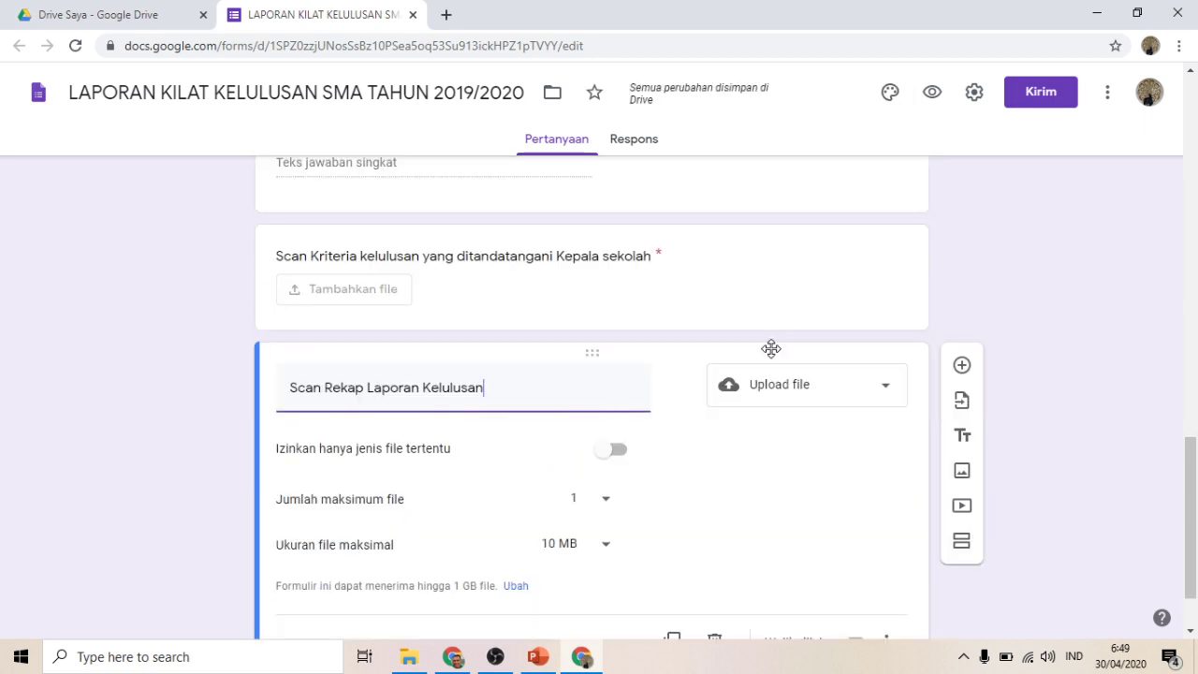
click(601, 455)
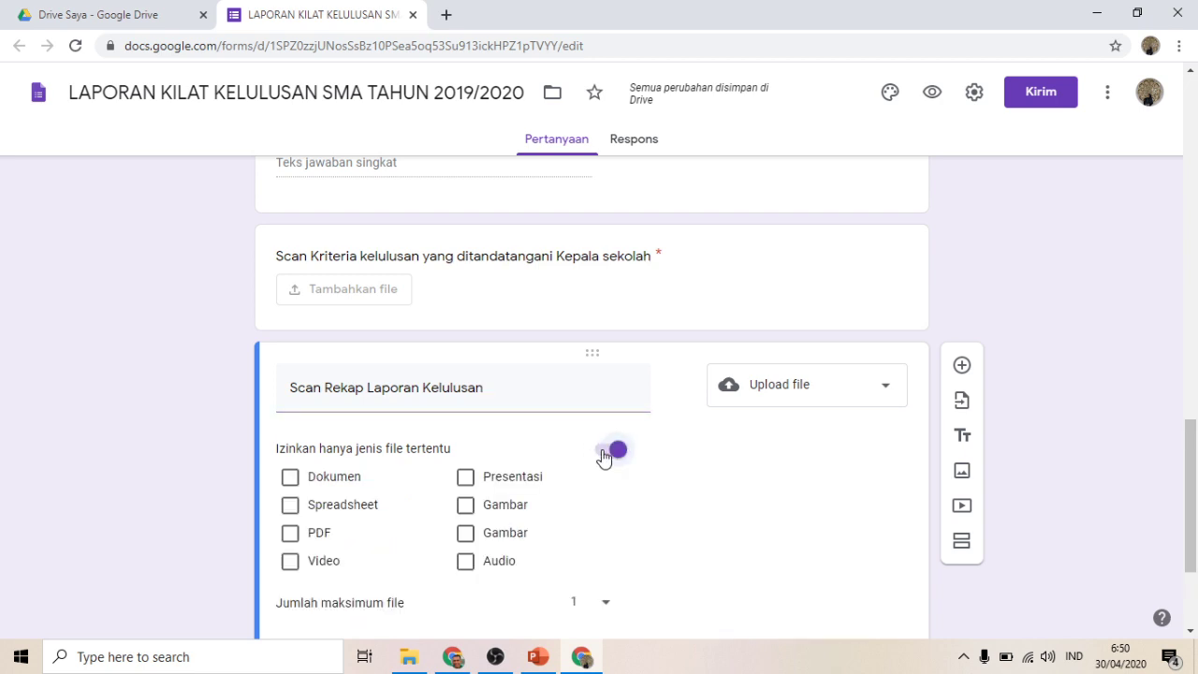
click(325, 541)
scroll(1193, 442, down, 3)
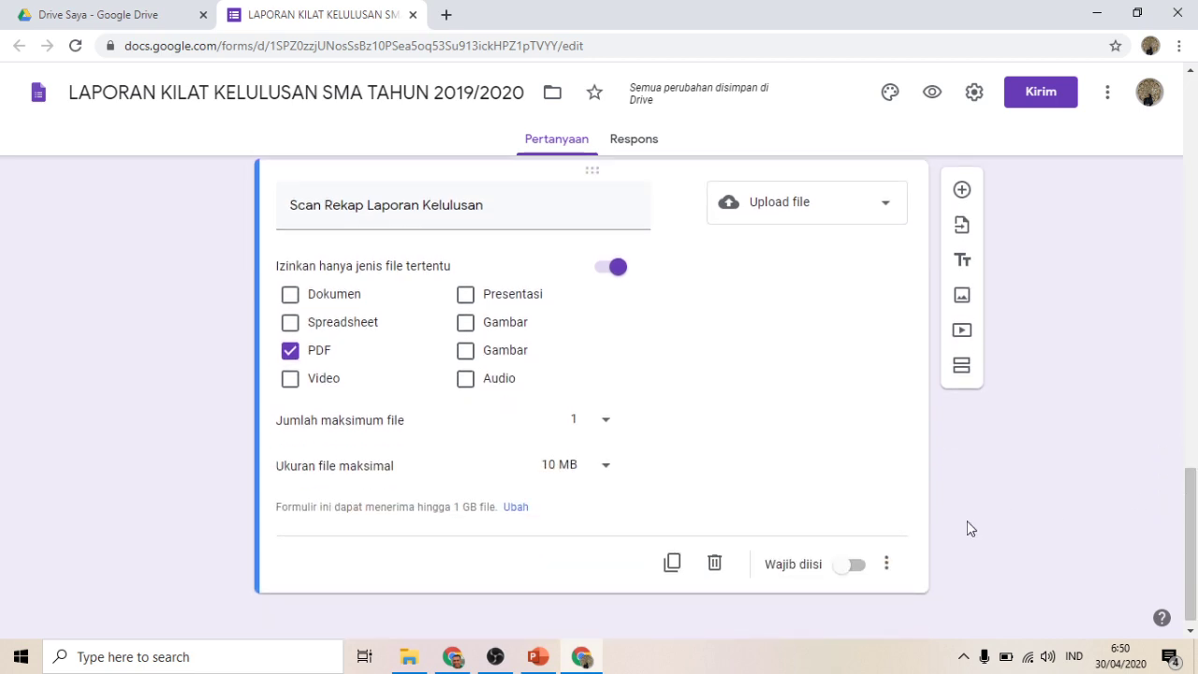
click(840, 571)
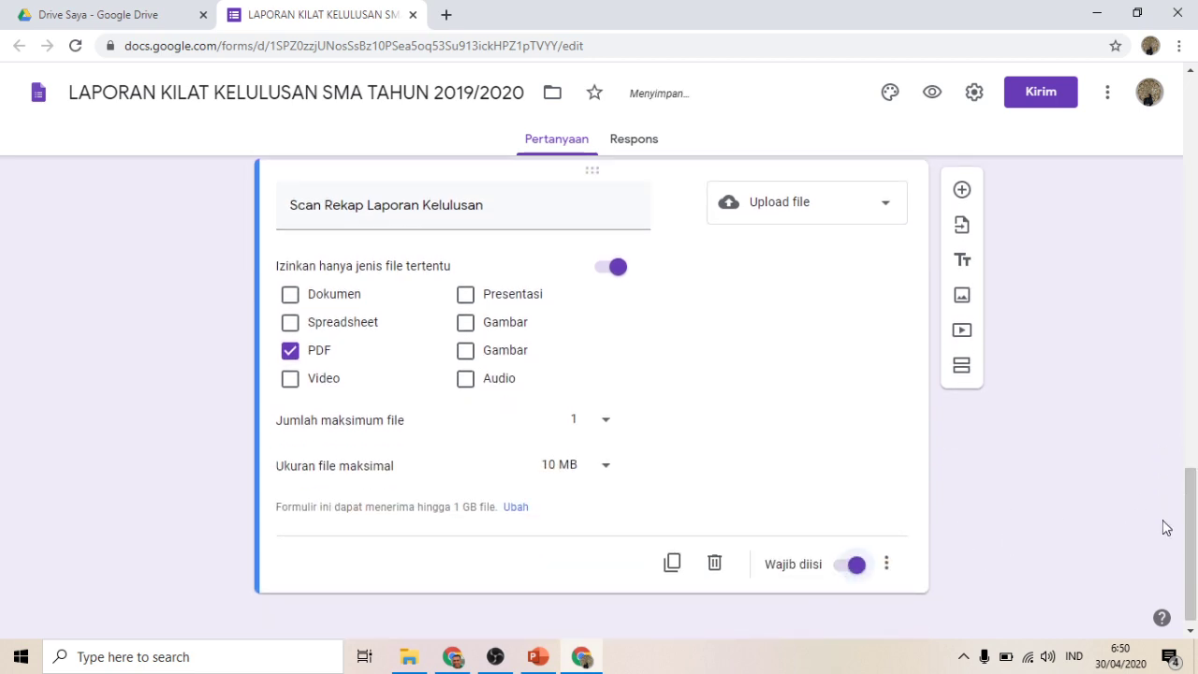
drag(1191, 491, 1193, 115)
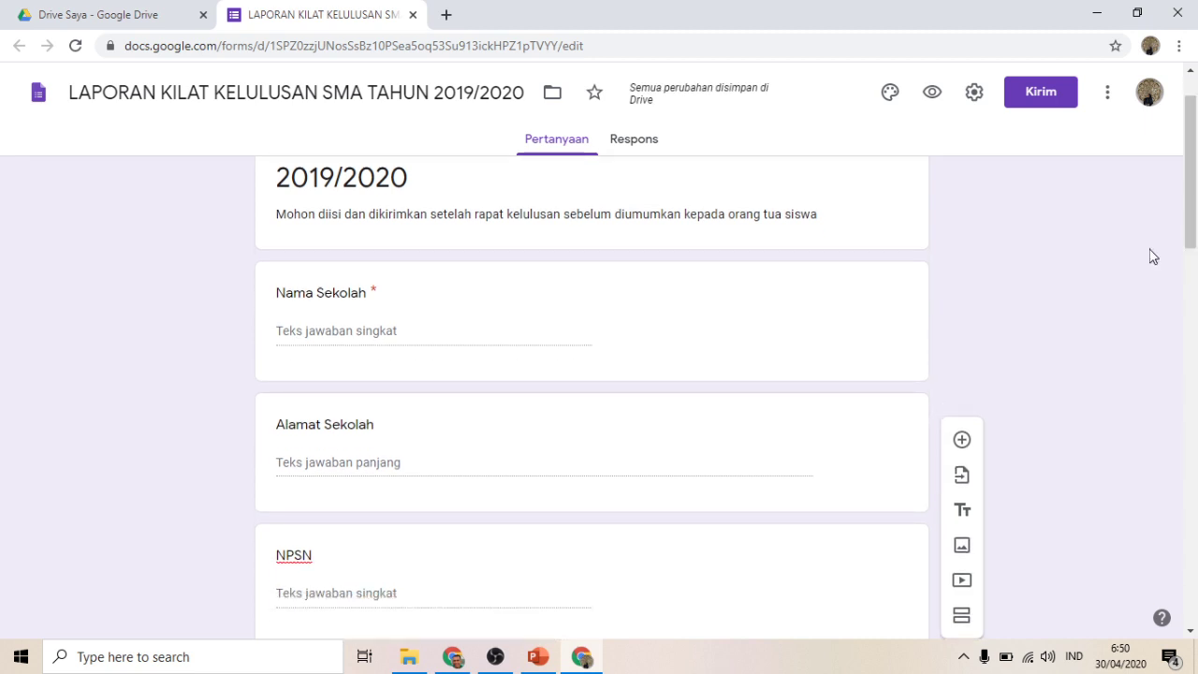
Step: Preview the form in a new tab, scroll through all questions, then return to the editor
click(932, 93)
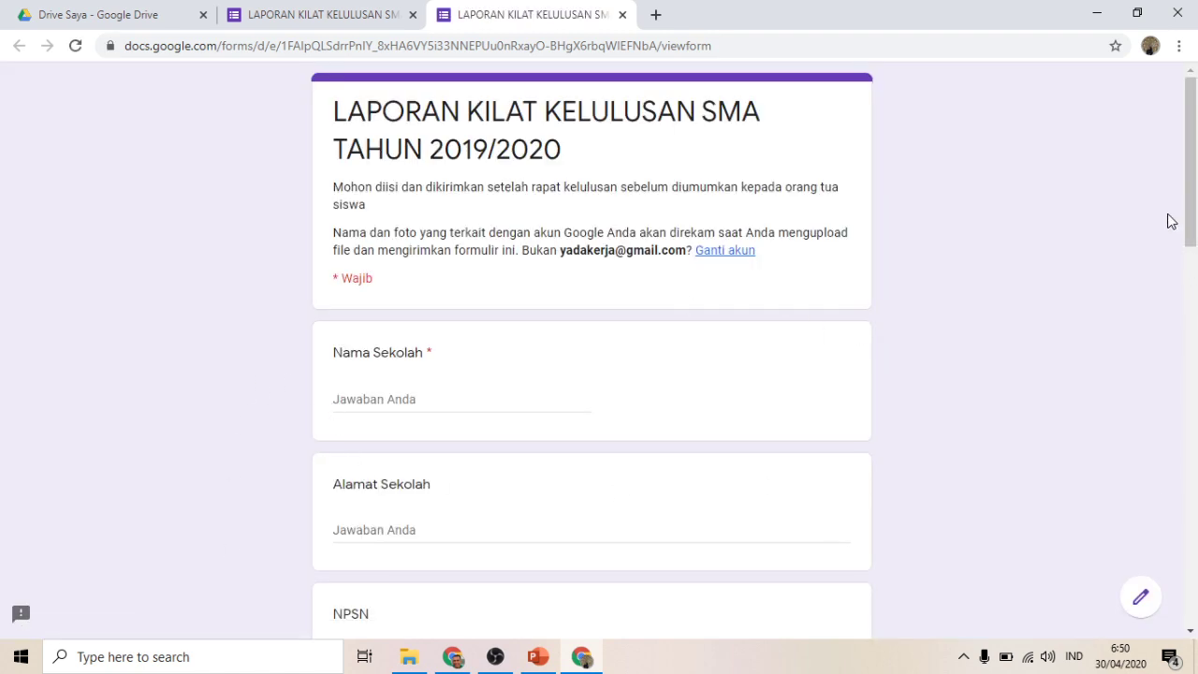
drag(1191, 218, 1196, 578)
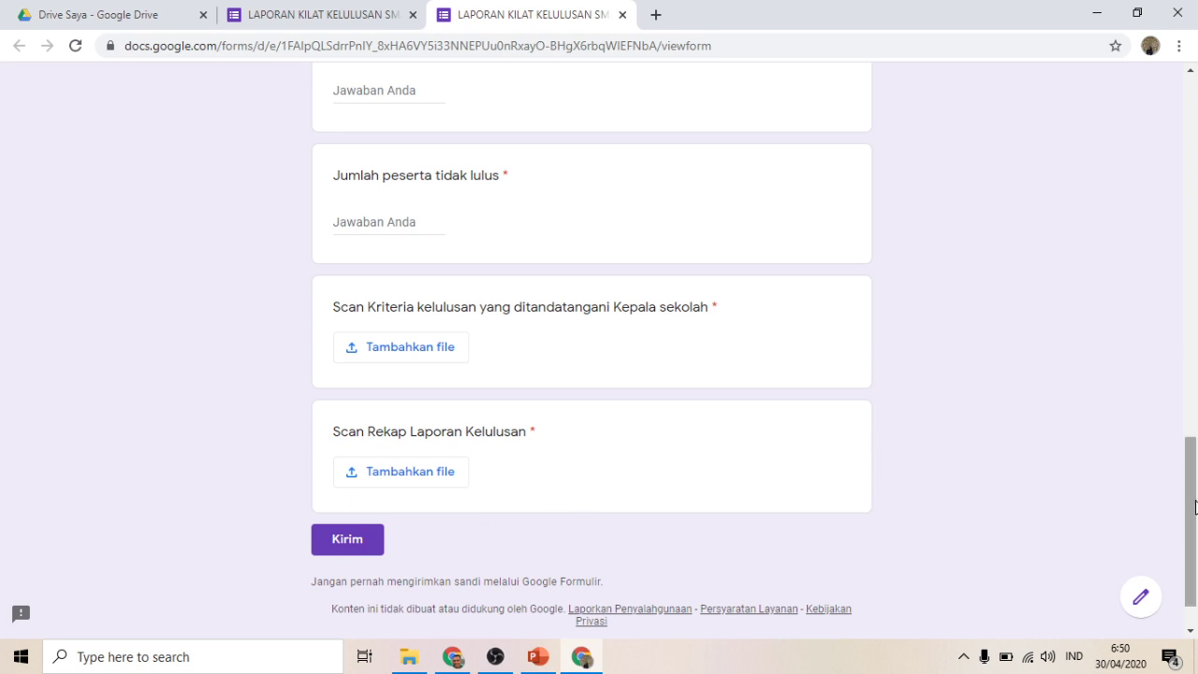
drag(1187, 506, 1113, 107)
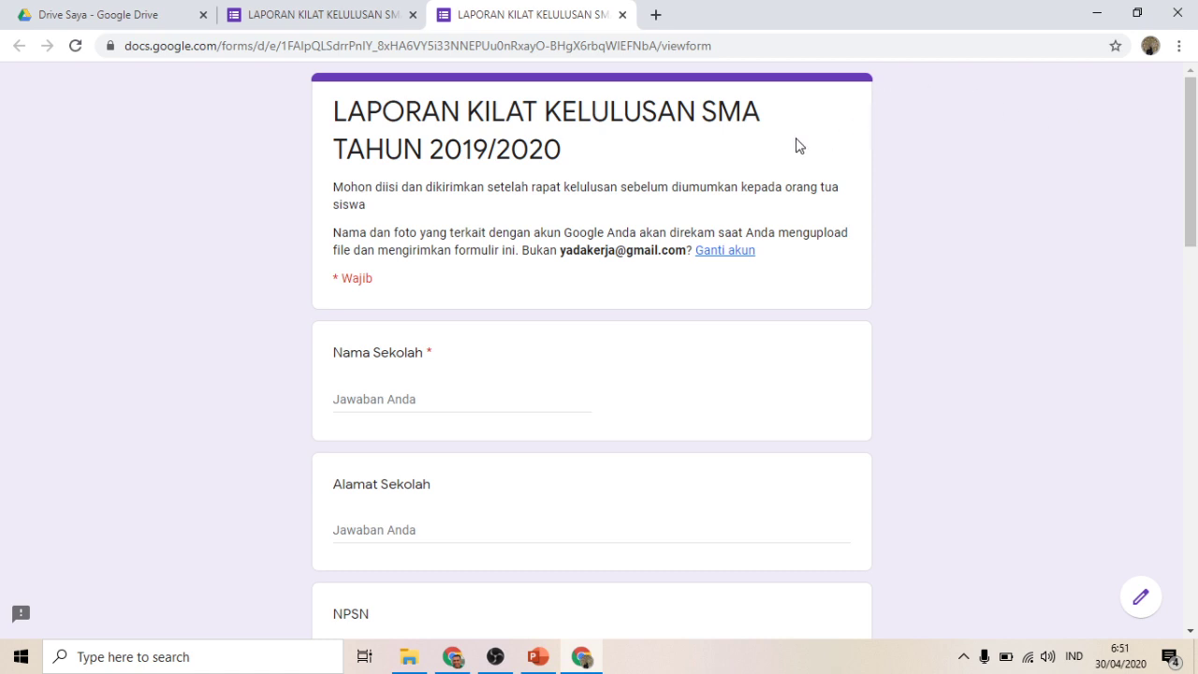
click(353, 28)
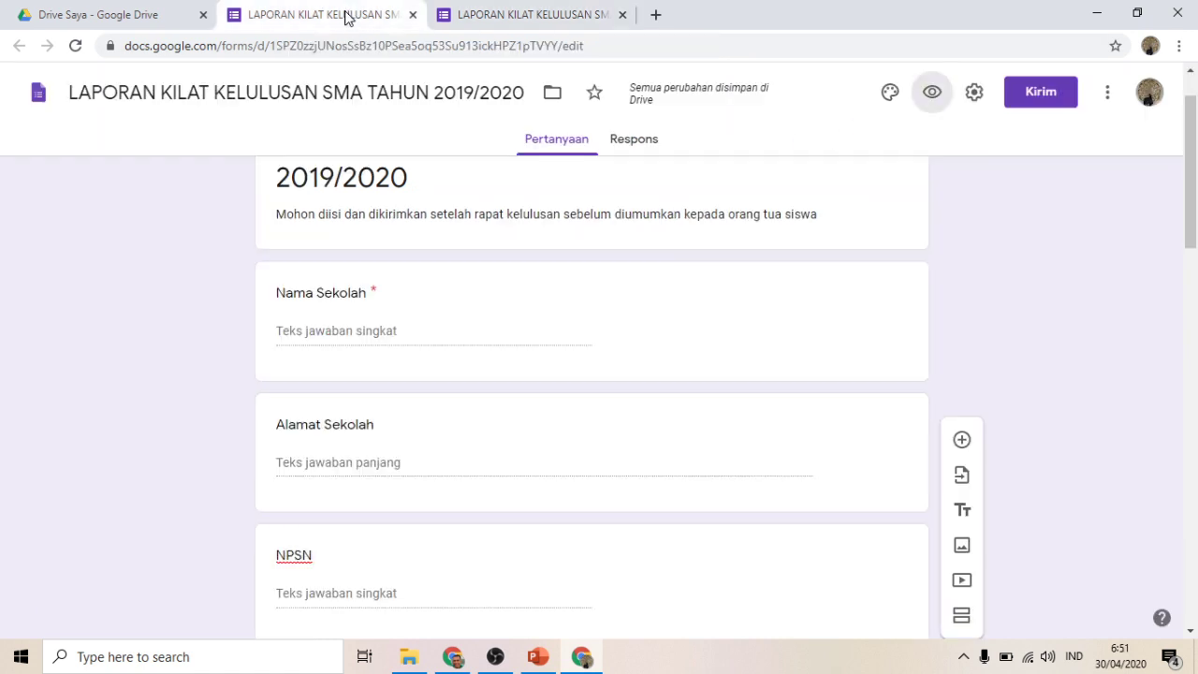
Step: In Settings, enable 'Batasi ke 1 tanggapan' and 'Edit setelah mengirimkan', then save
click(973, 96)
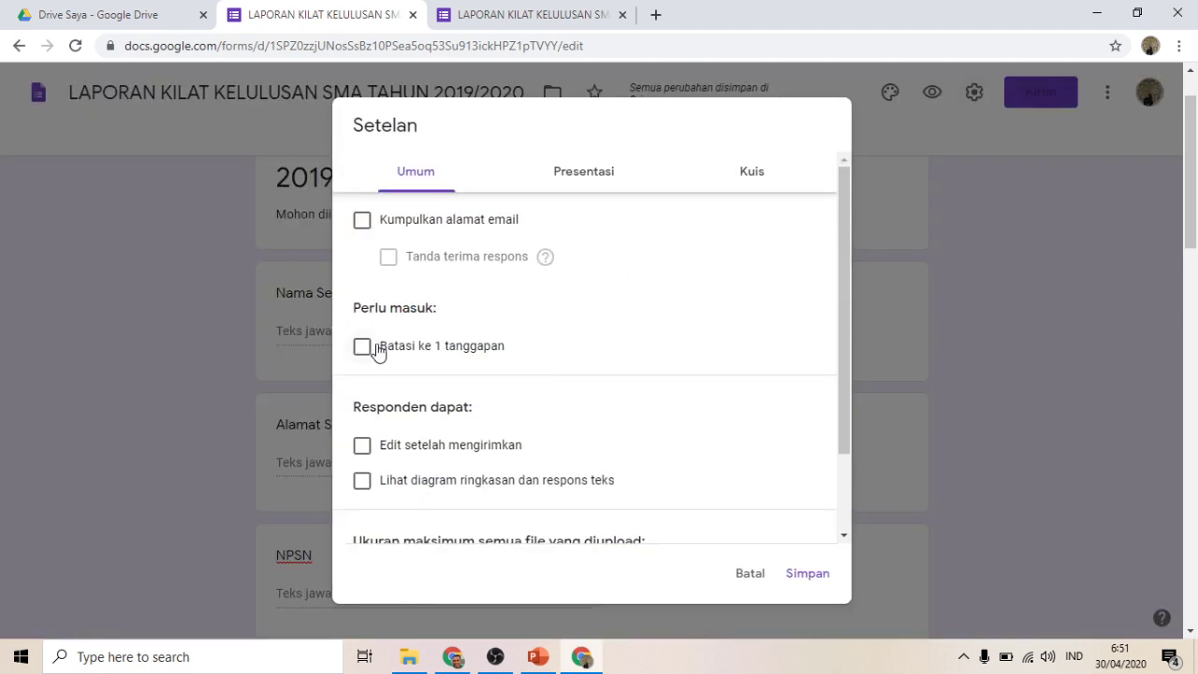
click(378, 348)
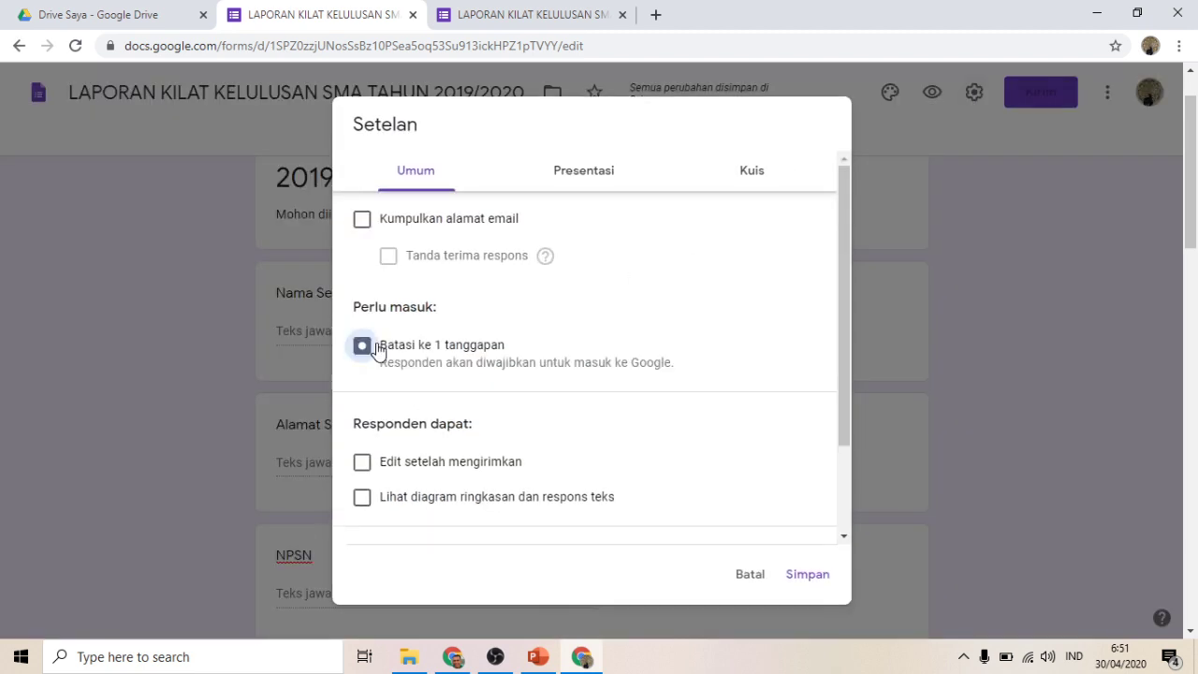
click(400, 465)
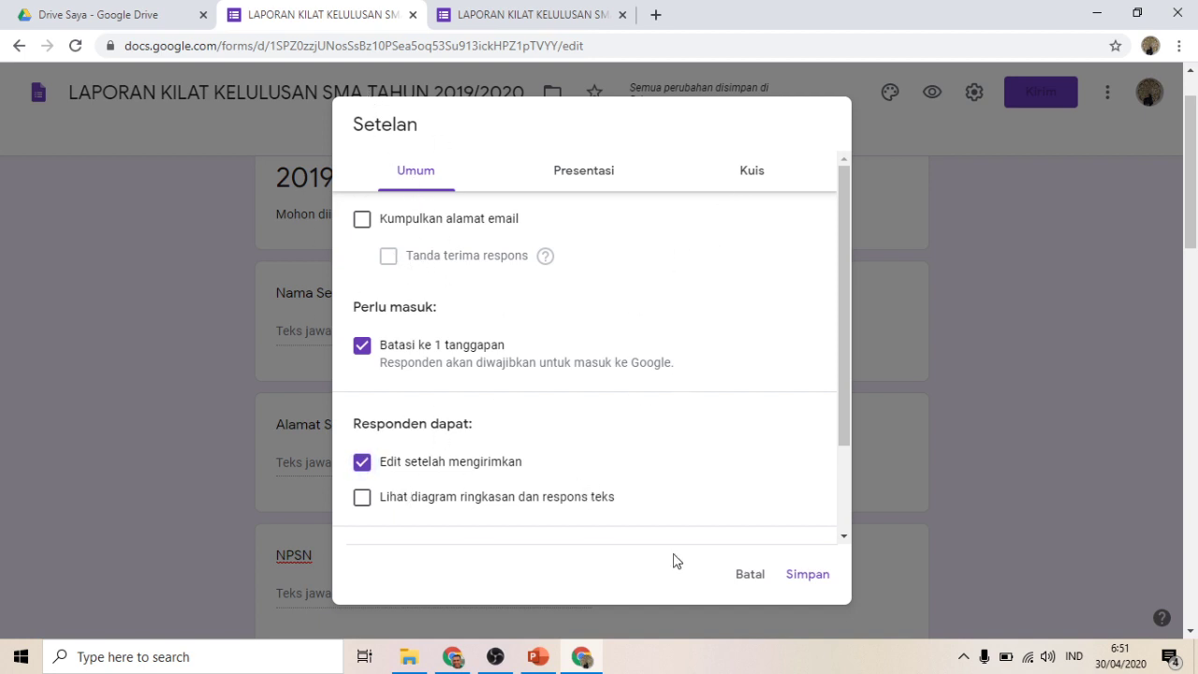
click(808, 578)
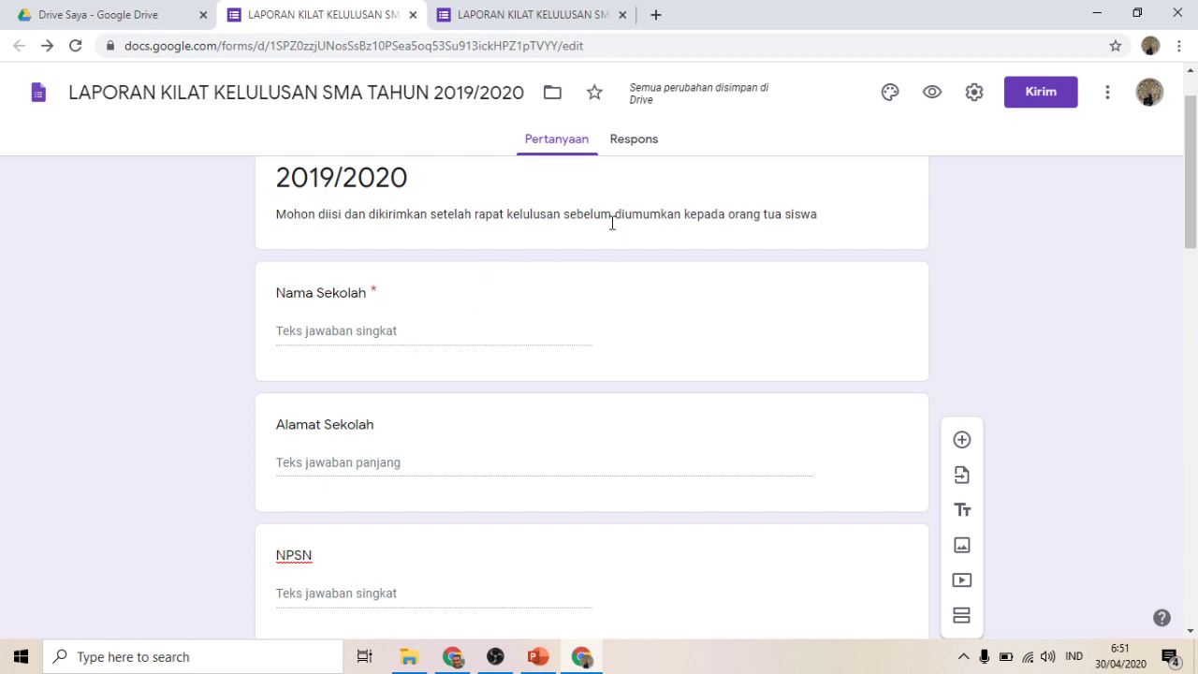
Step: Add a collaborator by entering their Gmail address under Undang orang, send the invitation, and close sharing
click(1105, 97)
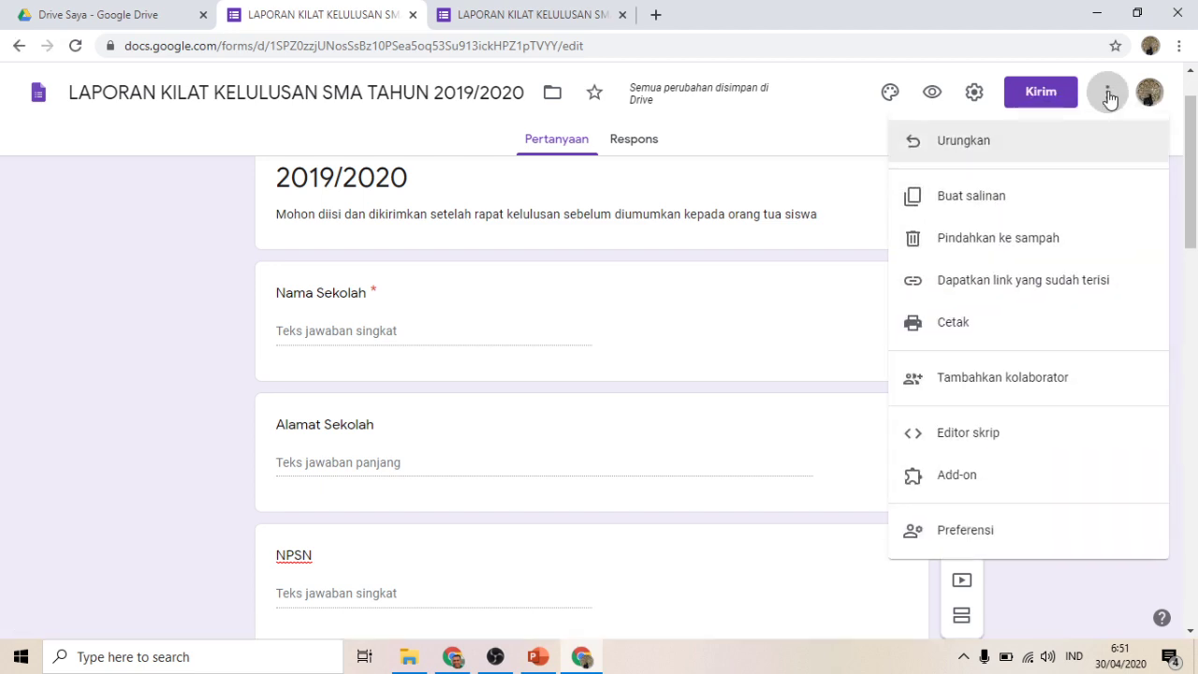
click(1051, 390)
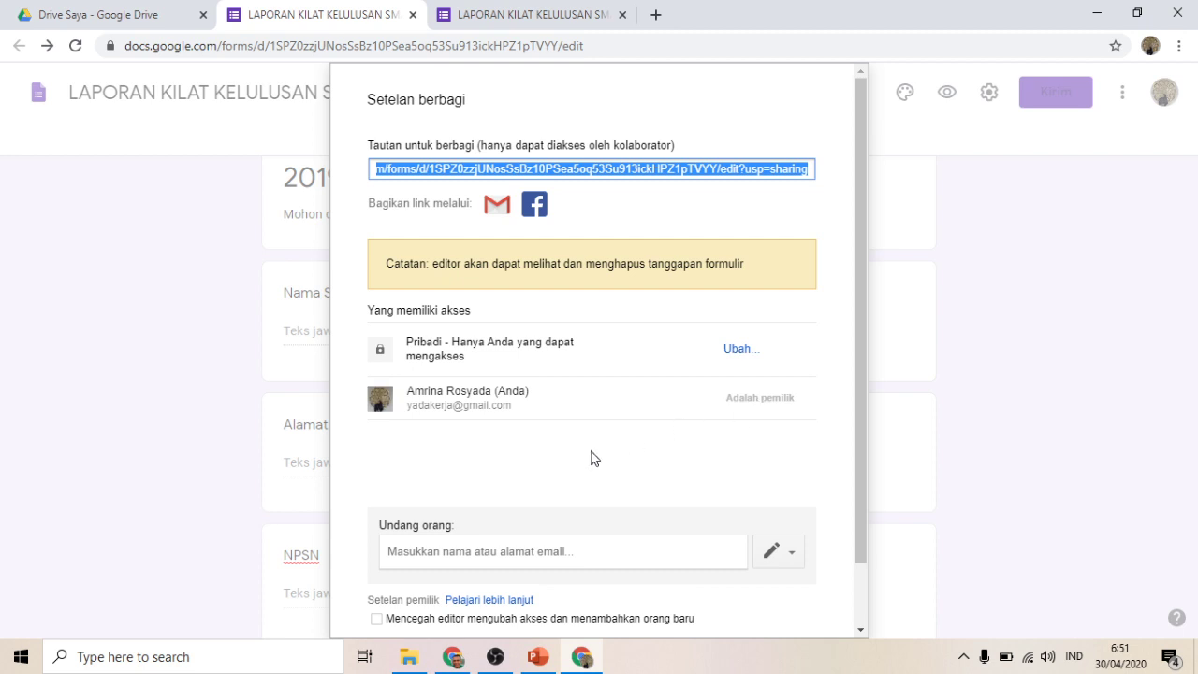
click(460, 551)
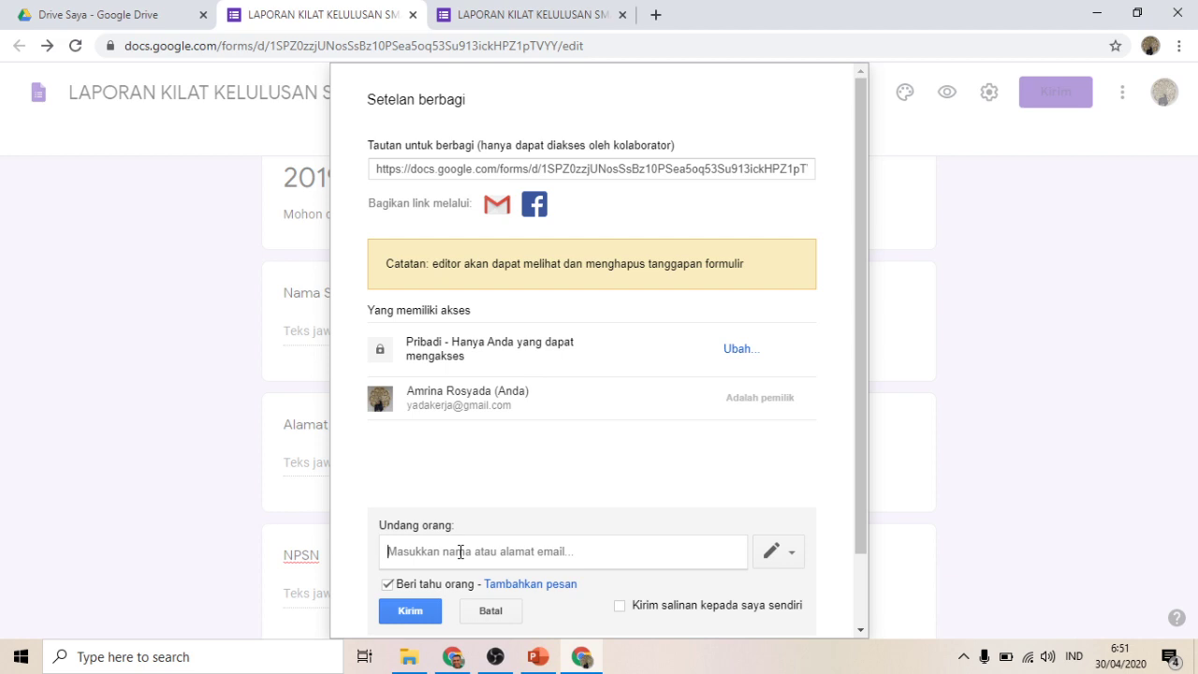
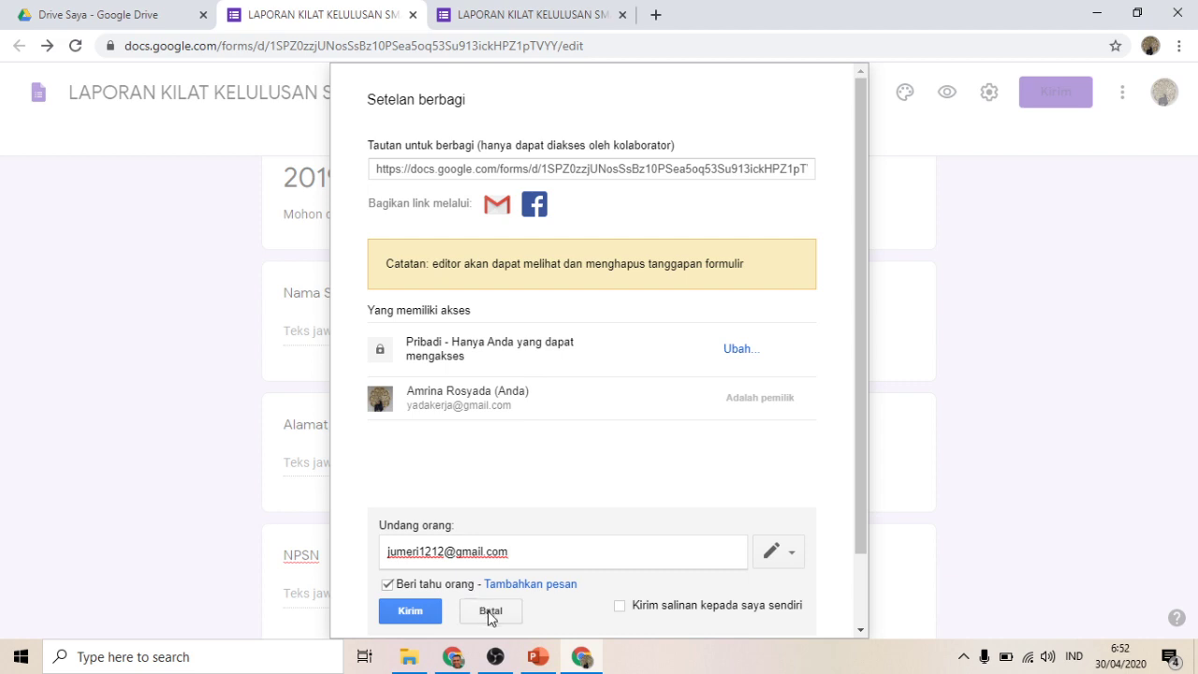
click(434, 616)
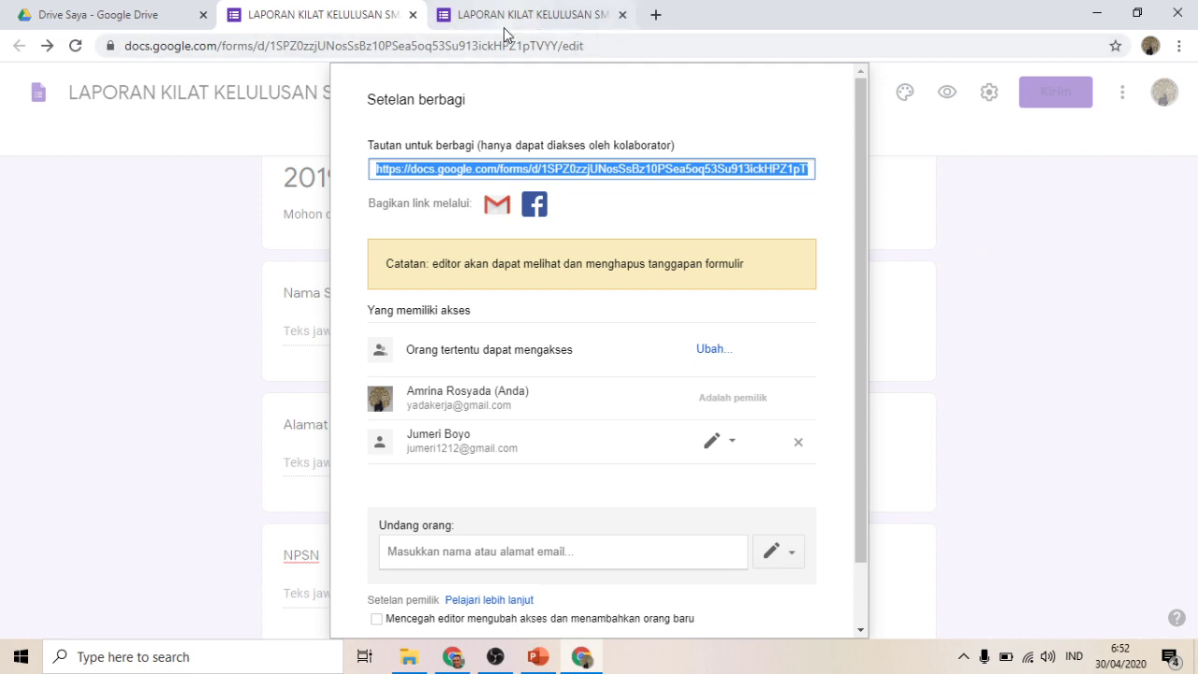
drag(864, 353, 857, 490)
click(405, 592)
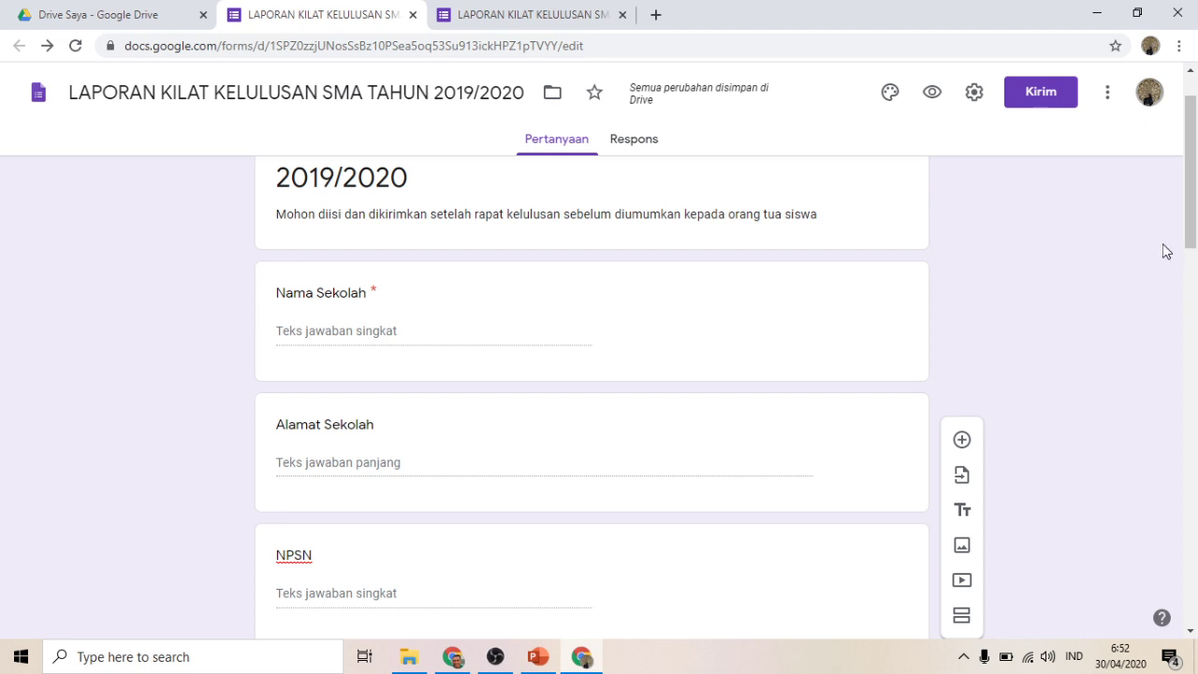
mouse_move(1189, 203)
mouse_down()
mouse_move(1196, 538)
mouse_move(1193, 187)
mouse_up()
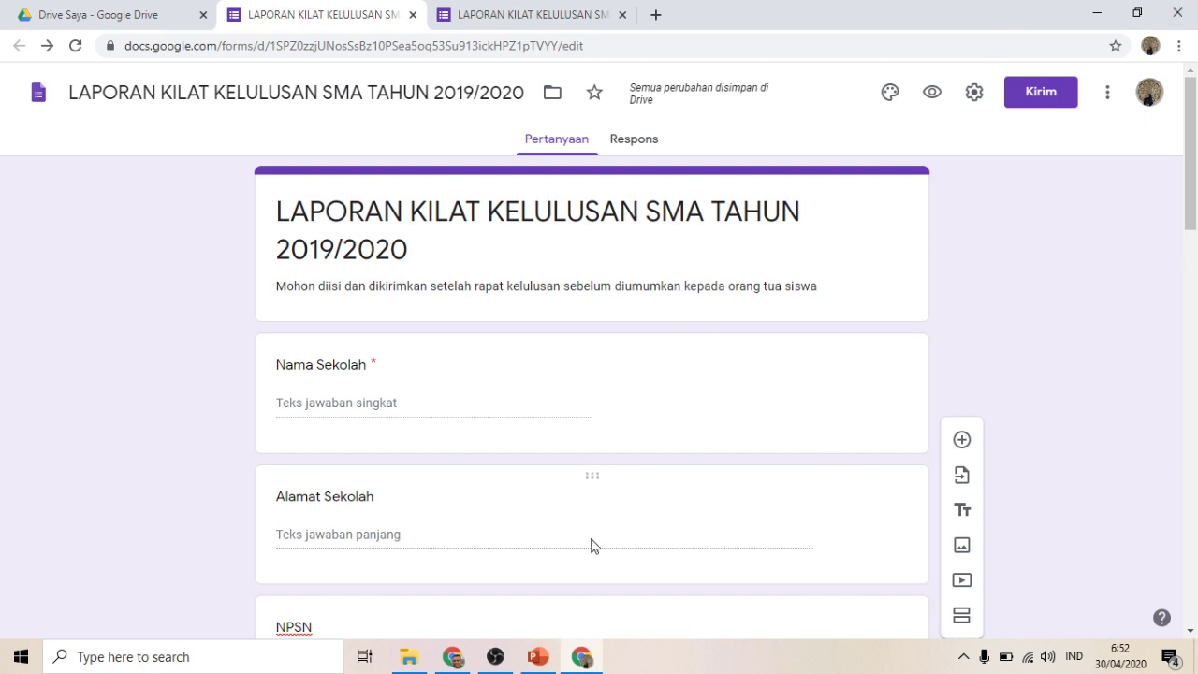
Step: Minimize OBS, switch to PowerPoint, and run the '3 MENIT' title slide full-screen
click(499, 656)
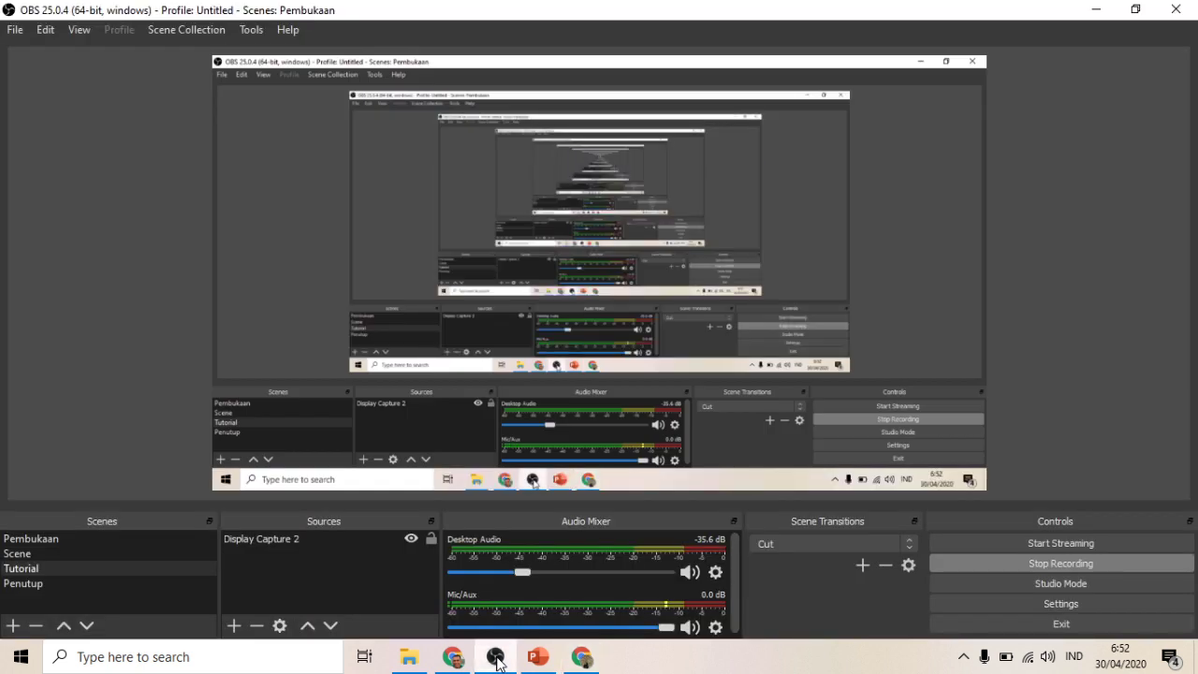
click(497, 659)
click(538, 656)
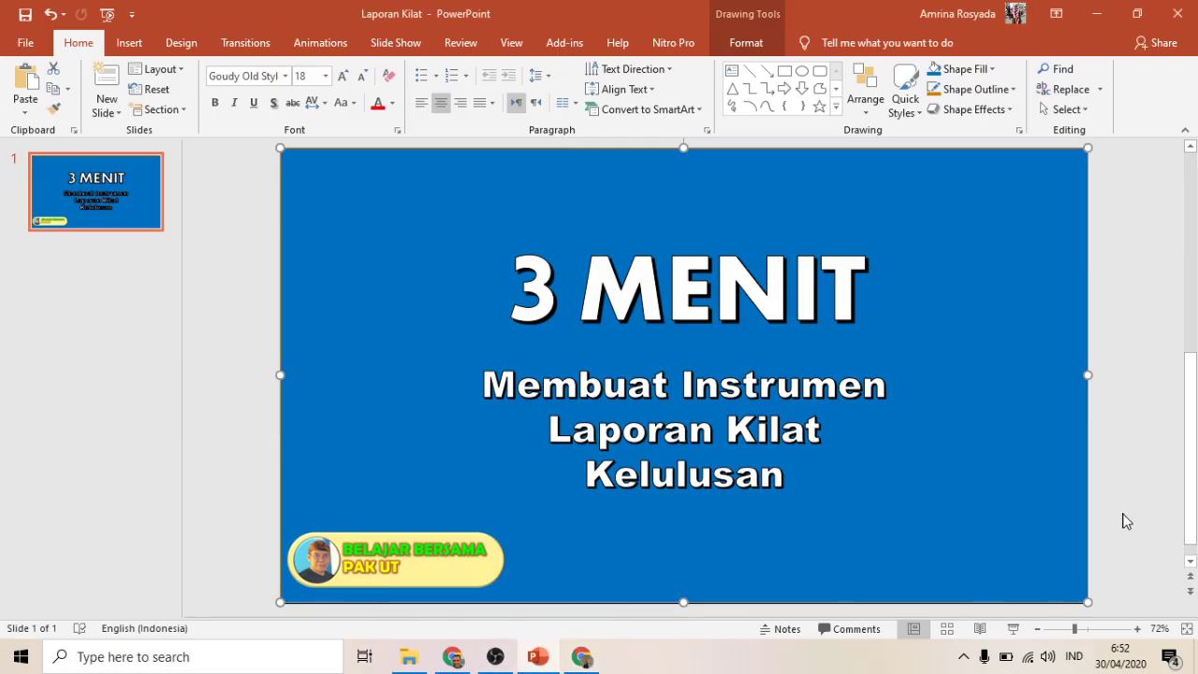
click(1013, 629)
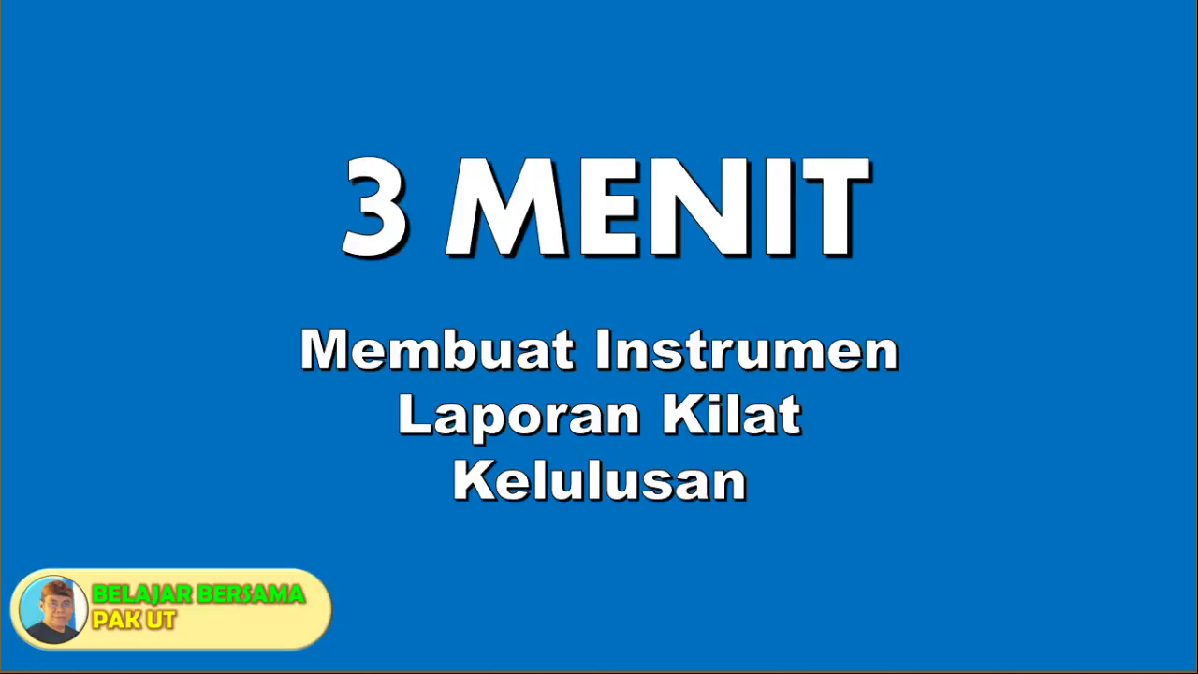